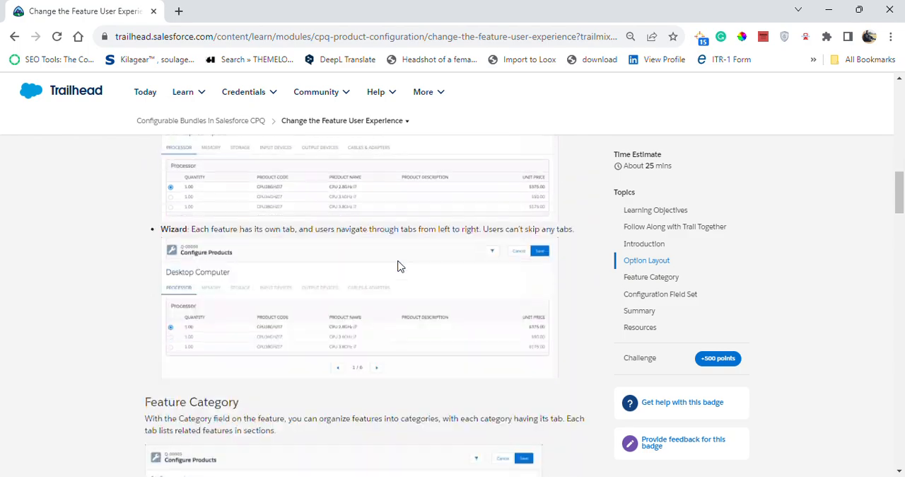
scroll(392, 282, "down", 20)
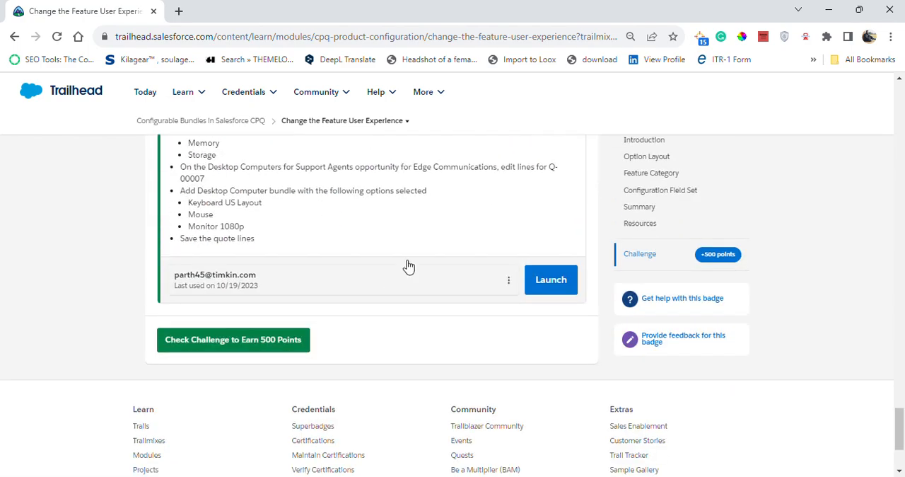
Step: Launch the connected org from the Trailhead challenge and review the challenge requirements while it loads
left_click(545, 285)
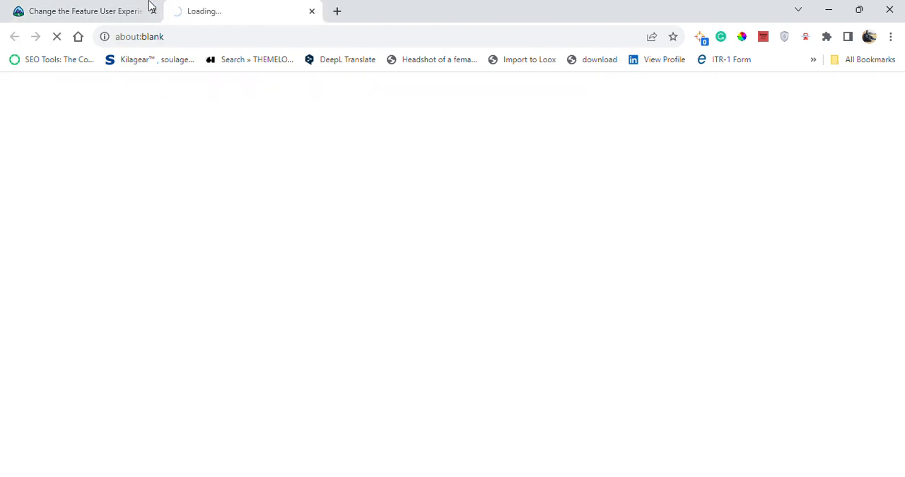
left_click(149, 6)
scroll(40, 225, "up", 2)
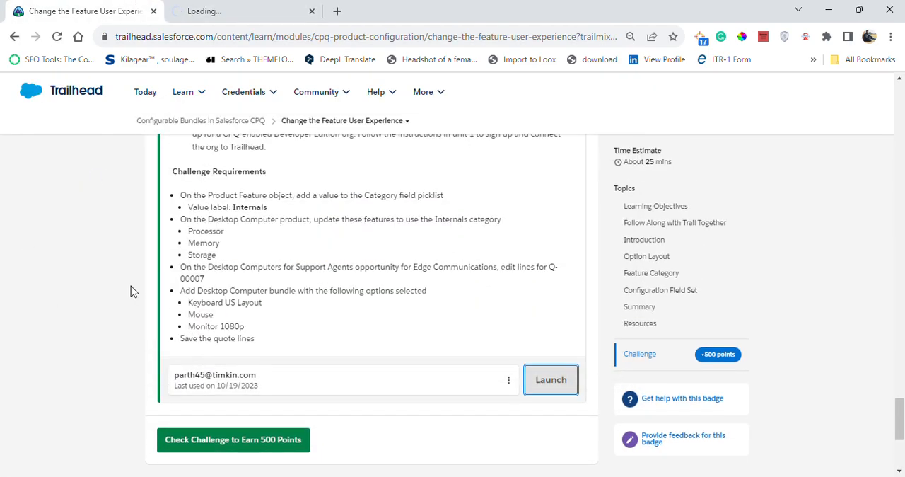
scroll(131, 291, "up", 4)
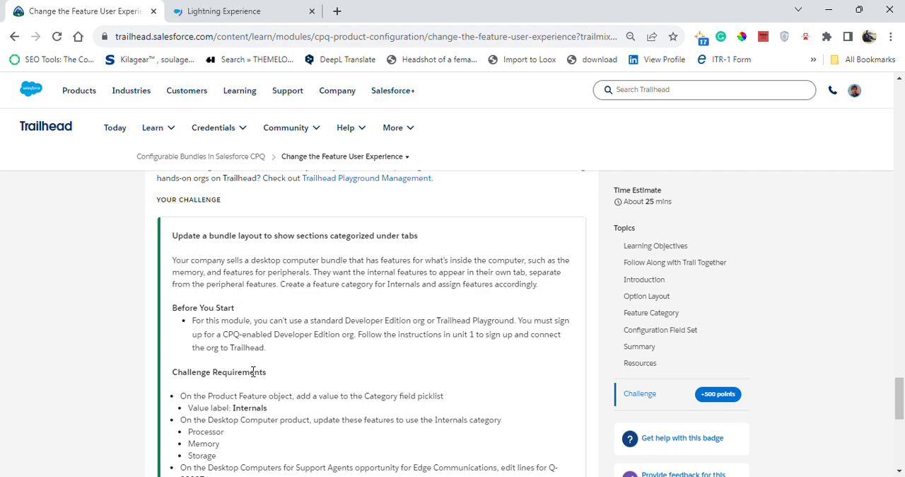
scroll(253, 371, "down", 2)
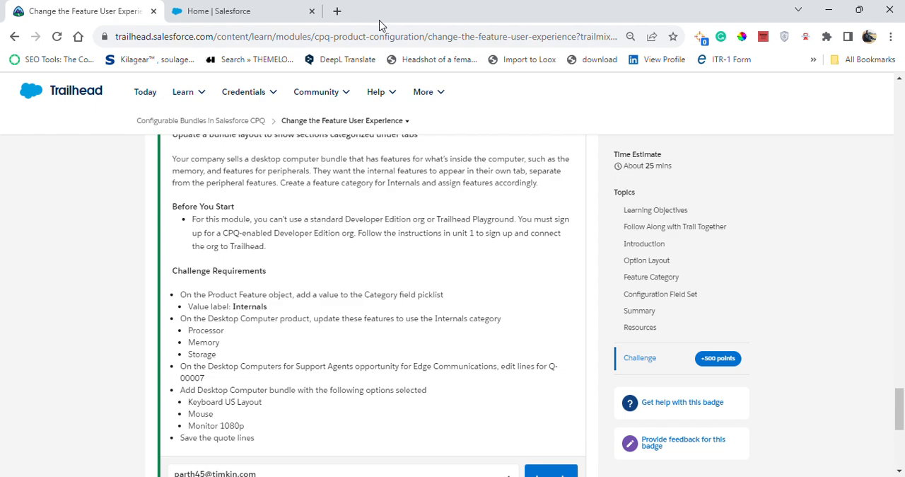
Step: In the launched org, dismiss the Guidance Center and reopen Setup in a fresh browser tab, closing the old one
left_click(239, 8)
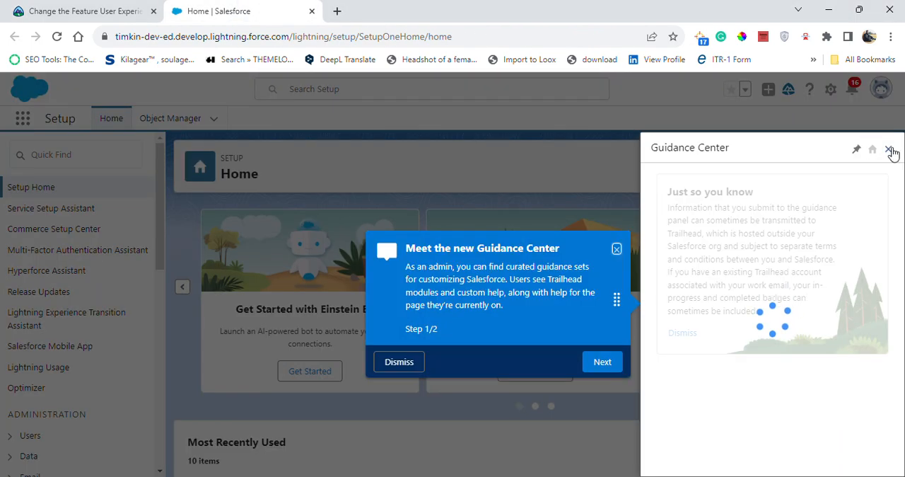
left_click(890, 150)
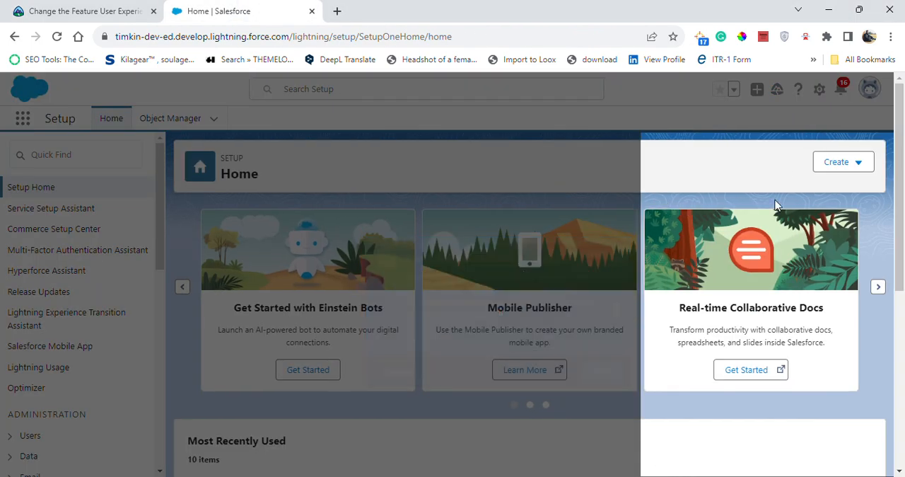
left_click(820, 89)
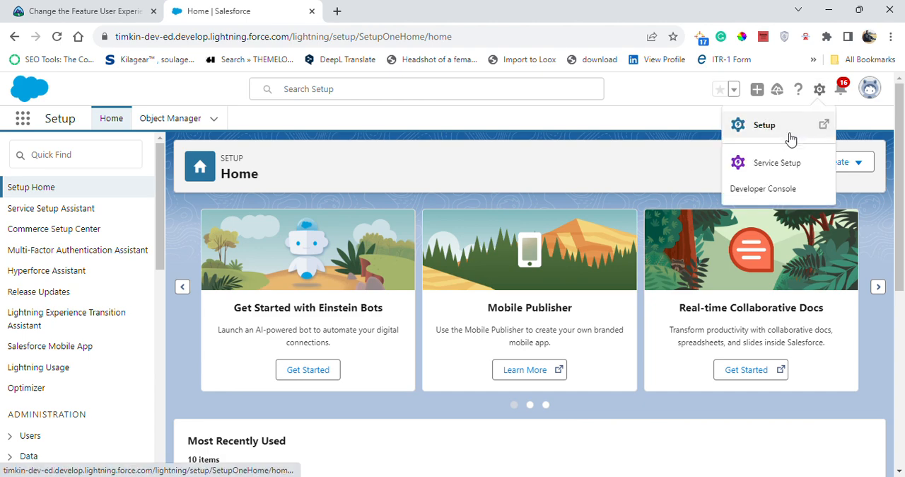
left_click(775, 131)
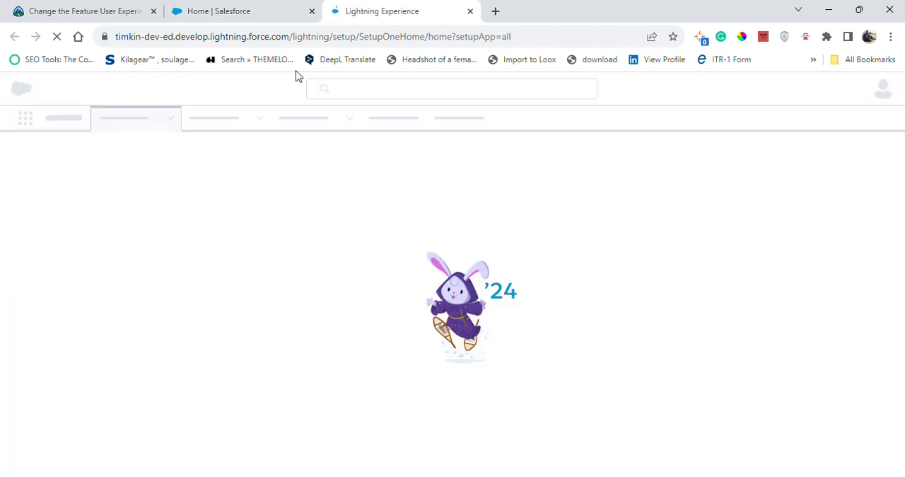
left_click(312, 11)
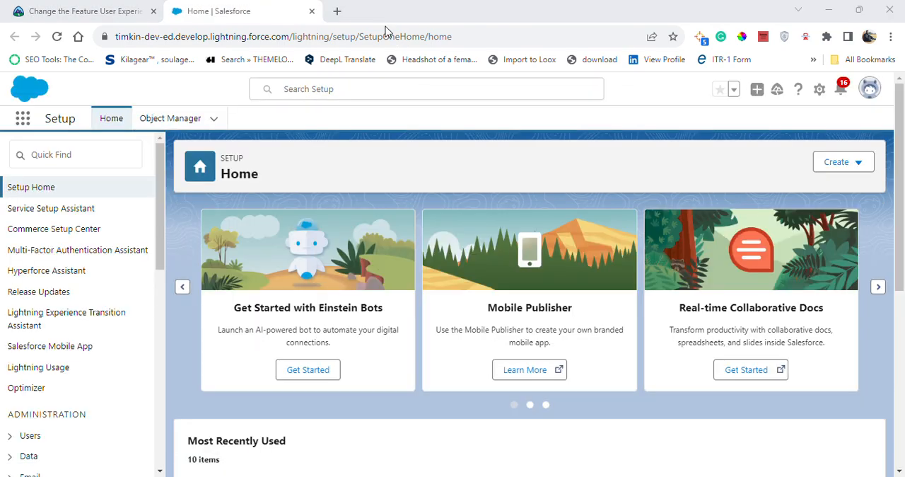
Step: Find the Product Feature object in Object Manager, using the name from the challenge text, and open it
left_click(163, 120)
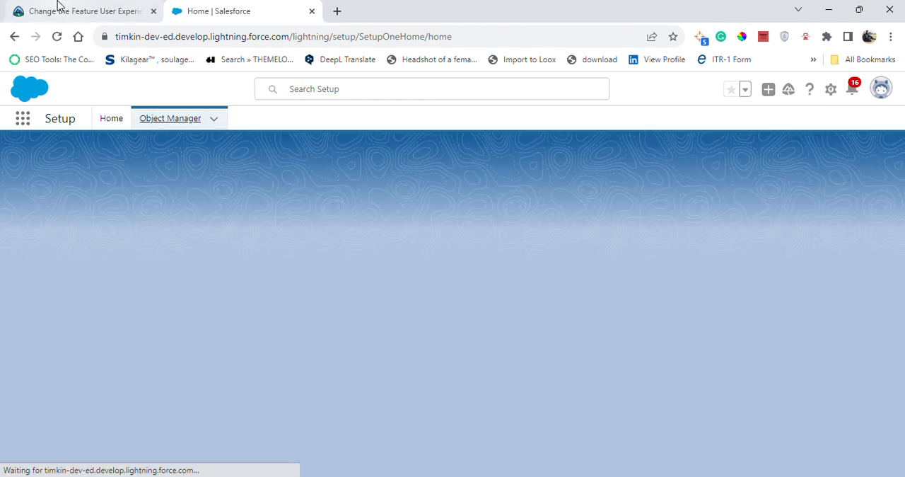
left_click(64, 10)
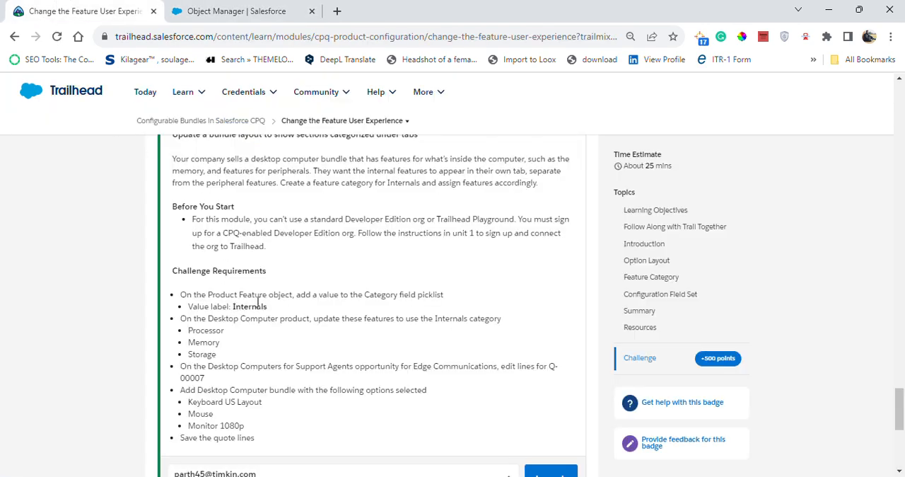
left_click_drag(208, 295, 261, 292)
left_click(255, 11)
left_click(645, 165)
type("Product Feature")
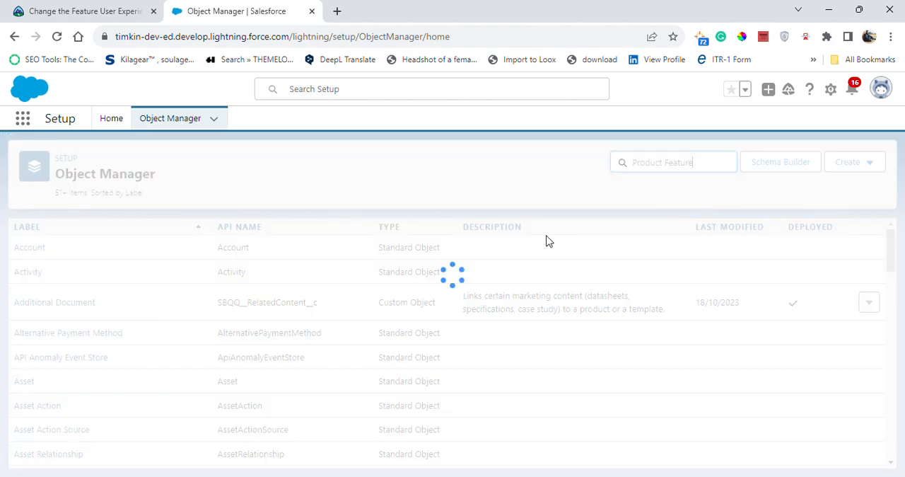
left_click(28, 257)
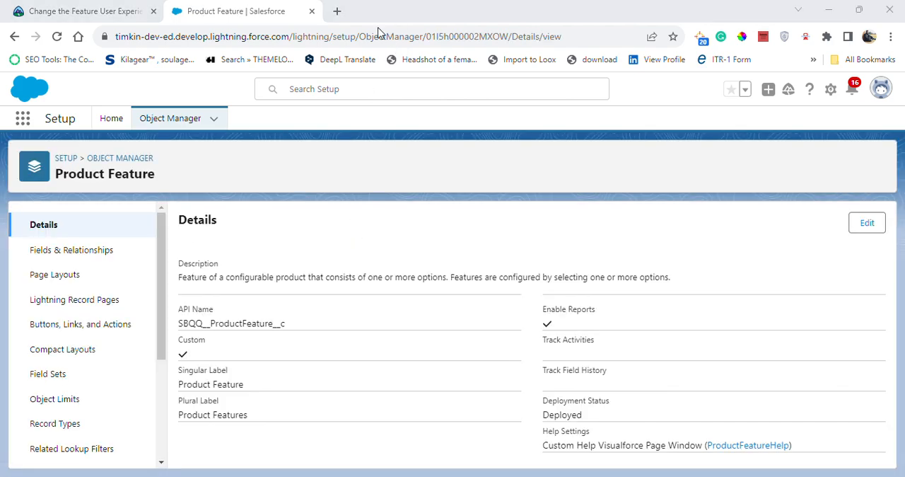
Step: Open the Category field of the Product Feature object and go to its list of picklist values
left_click(101, 250)
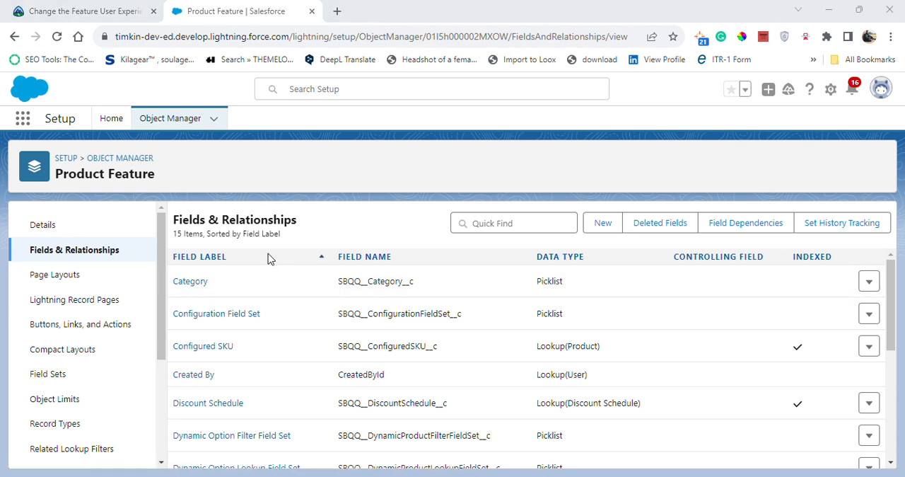
left_click(185, 282)
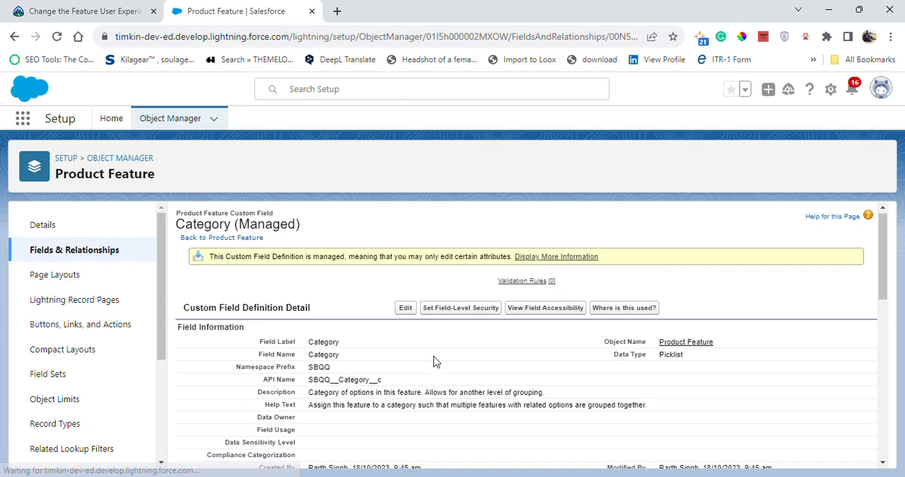
scroll(434, 361, "down", 8)
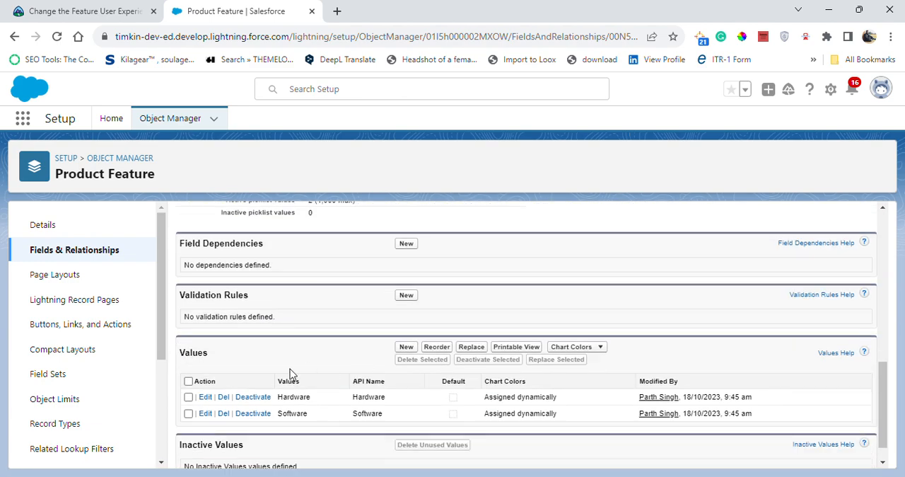
scroll(347, 380, "down", 1)
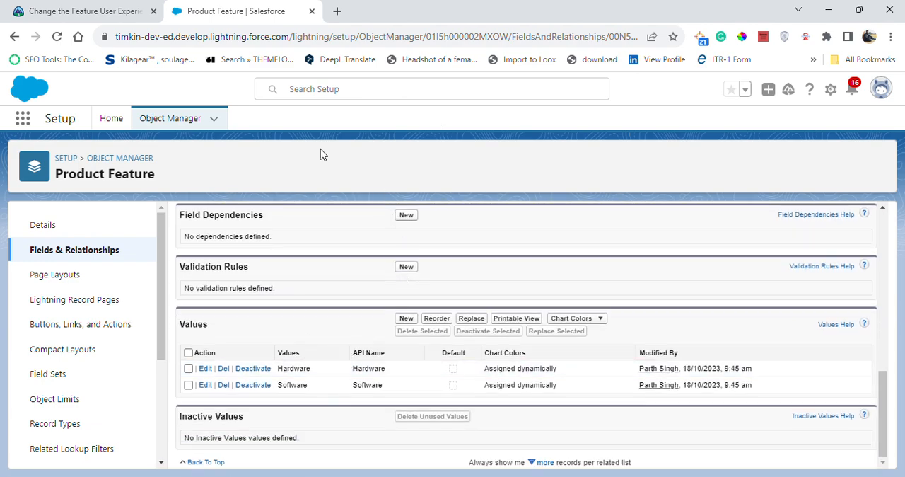
Step: Add the picklist value Internals, copied from the challenge, to the Category field, save it and check the values list
left_click(118, 11)
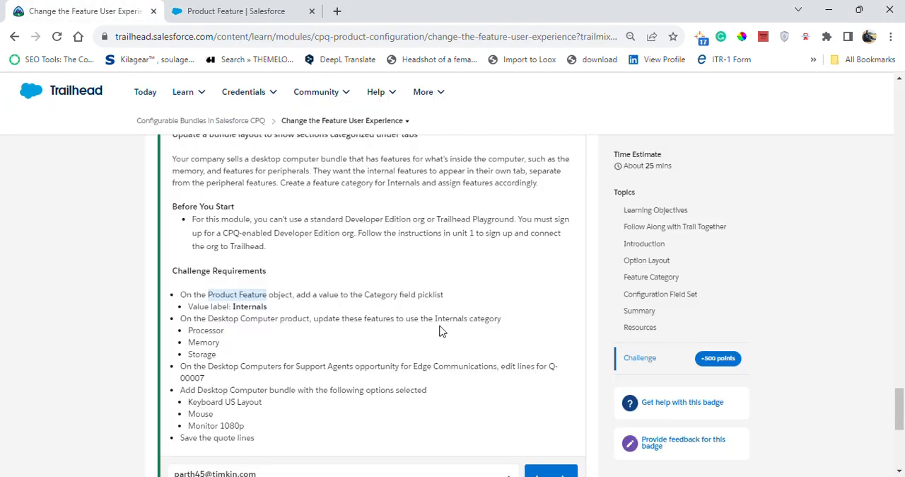
left_click_drag(233, 306, 268, 307)
key("ctrl+c")
left_click(234, 11)
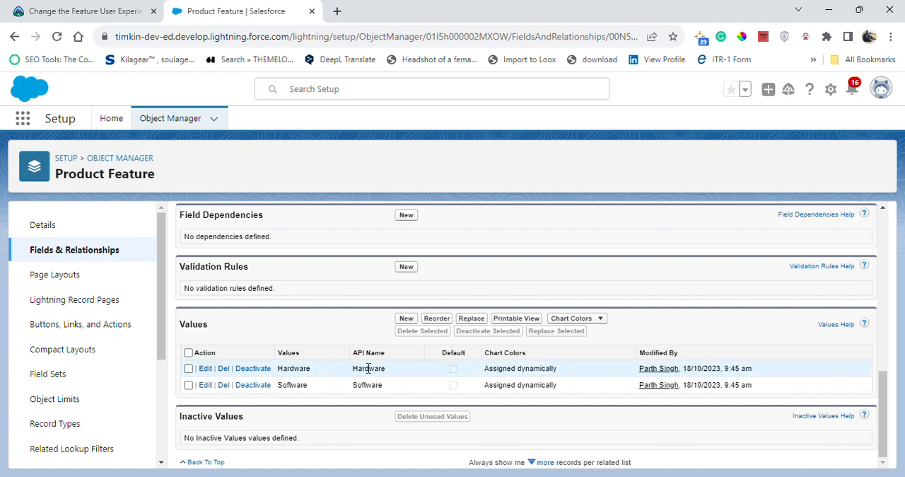
left_click(405, 317)
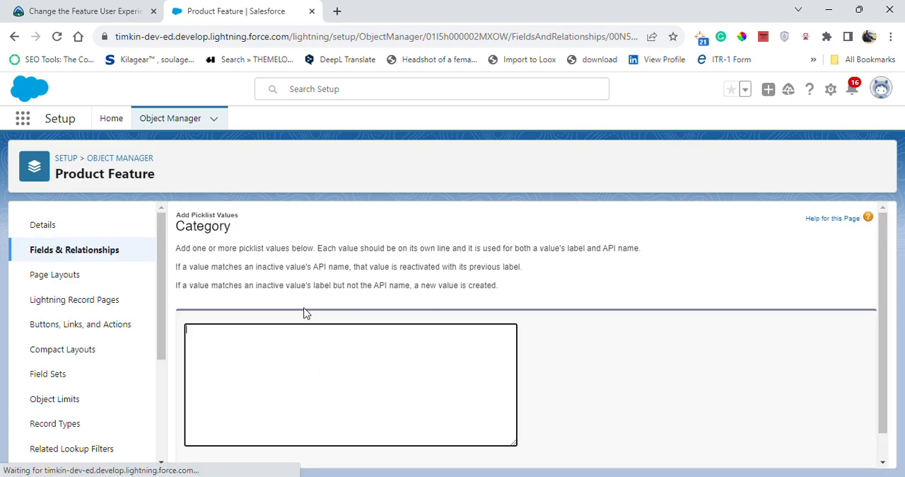
left_click(299, 346)
key("ctrl+v")
scroll(324, 340, "down", 1)
left_click(406, 456)
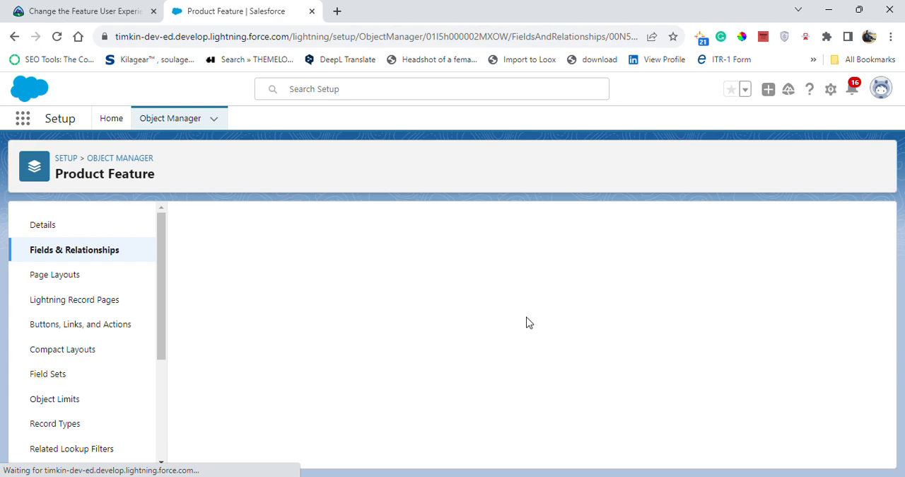
scroll(436, 297, "down", 2)
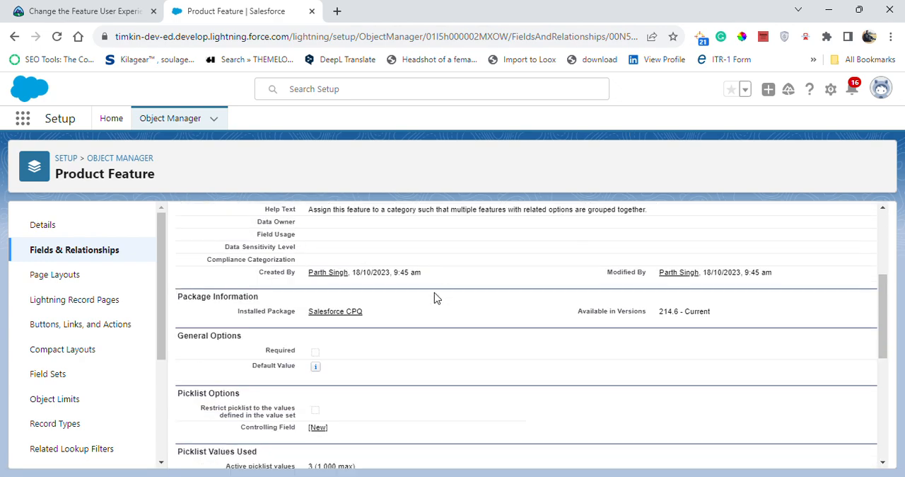
scroll(436, 297, "down", 5)
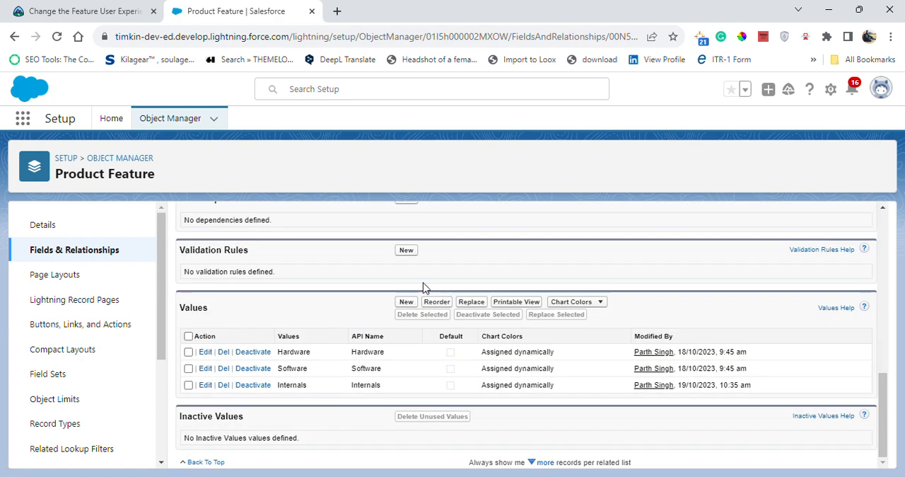
scroll(424, 228, "up", 5)
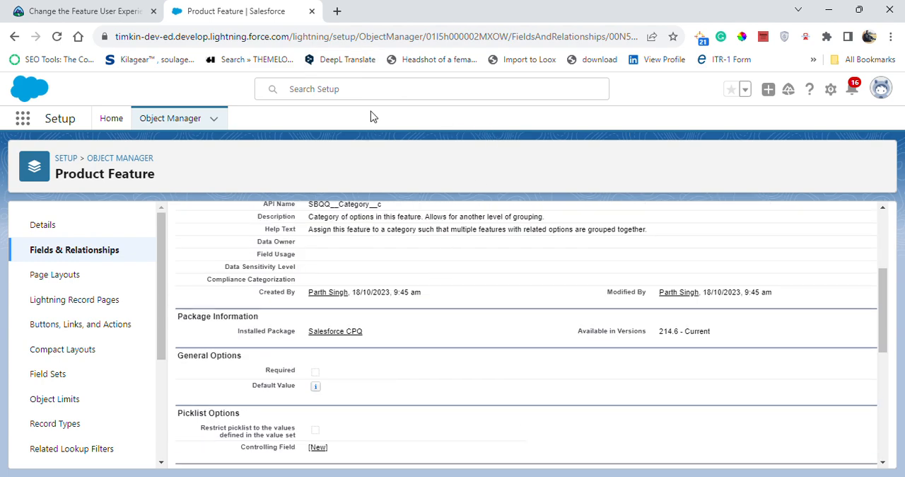
scroll(365, 219, "up", 3)
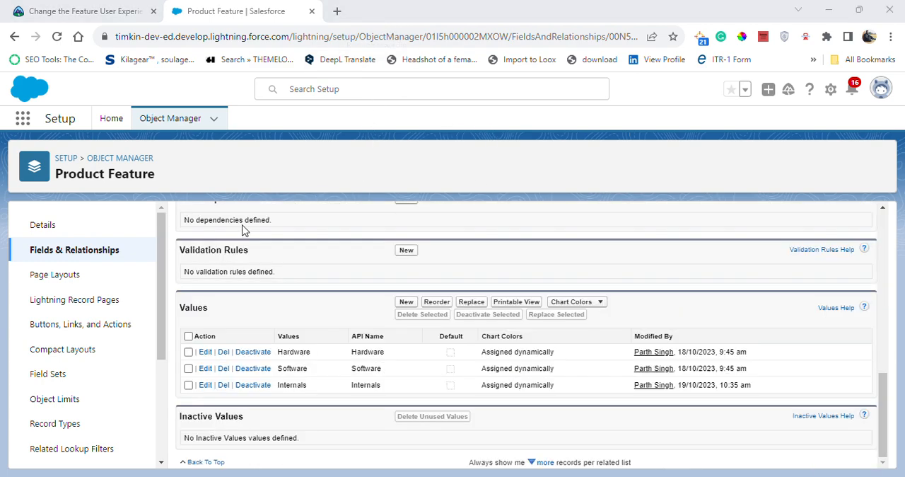
Step: Check the next challenge requirement on Trailhead and open the Salesforce CPQ app in the org
left_click(84, 9)
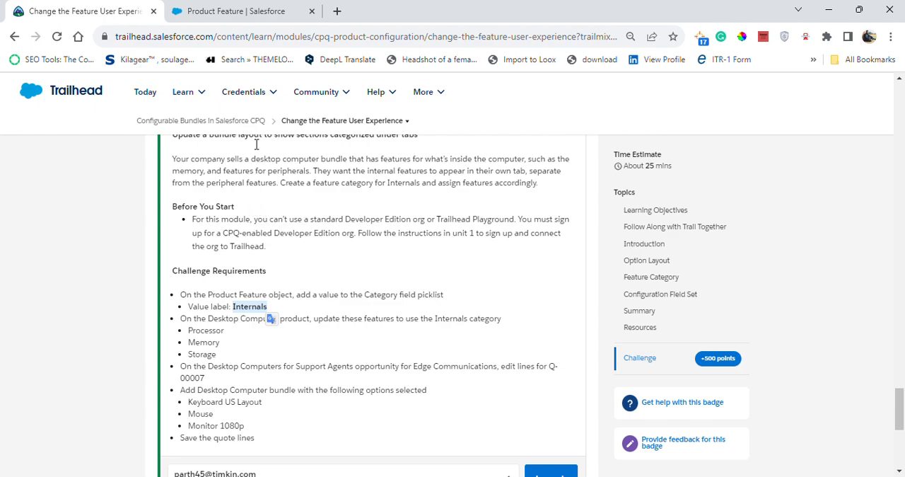
left_click(257, 10)
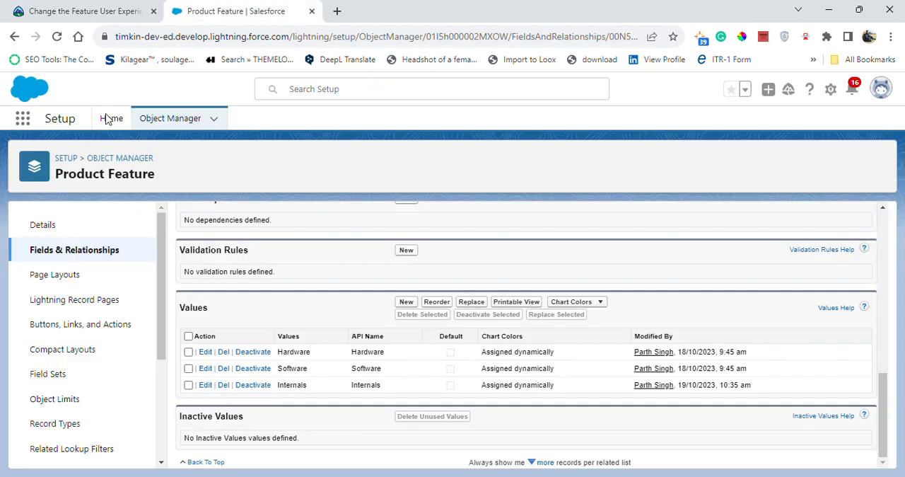
left_click(24, 120)
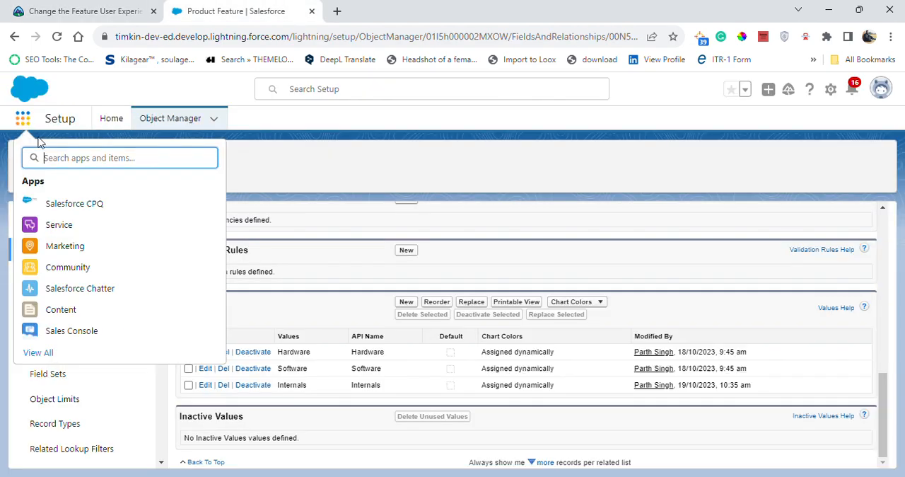
Step: Copy the product name Desktop Computer from the challenge requirements on Trailhead
left_click(104, 17)
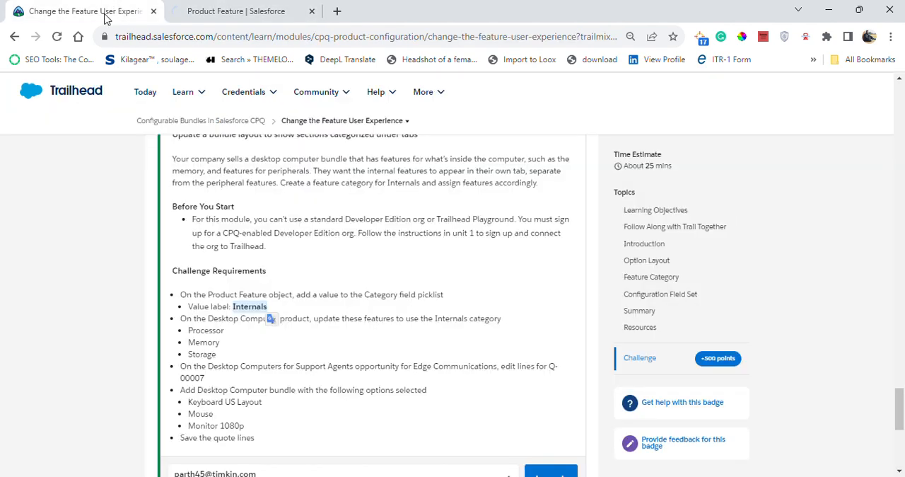
left_click(225, 352)
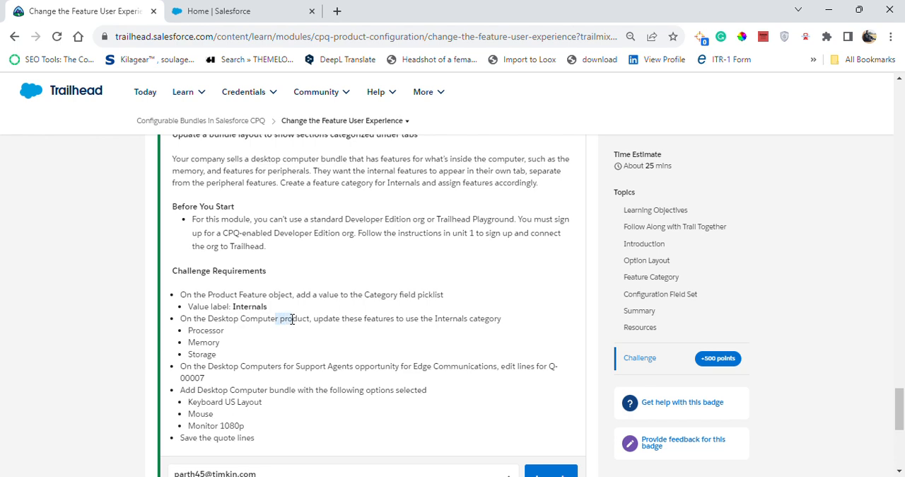
left_click_drag(209, 320, 256, 321)
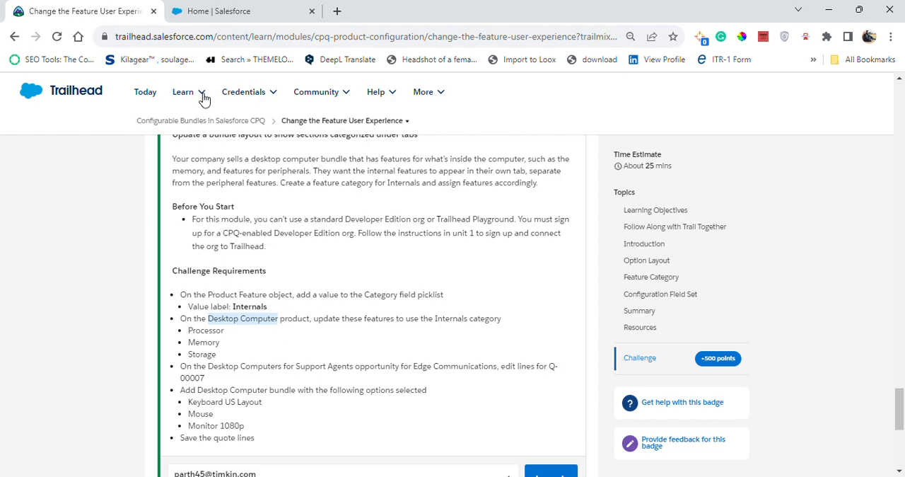
Step: Find the Desktop Computer product in the Salesforce org's product list, using the copied name, and open its record
left_click(262, 10)
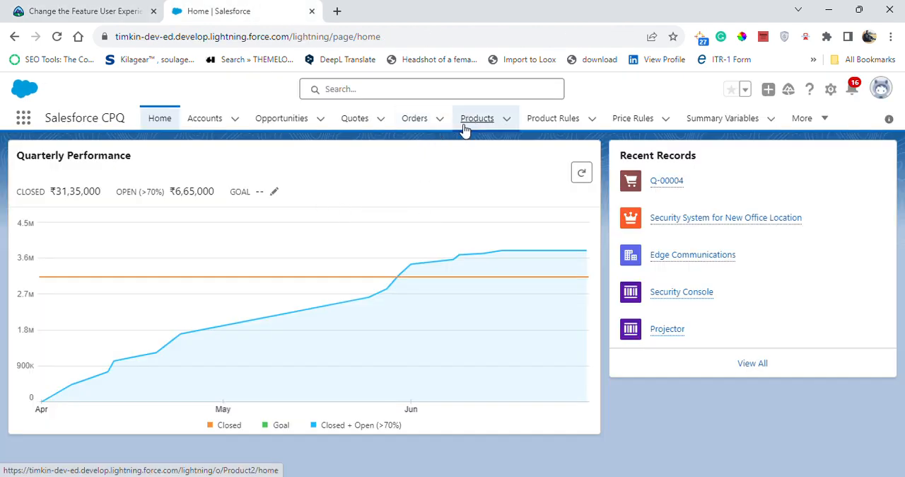
left_click(463, 128)
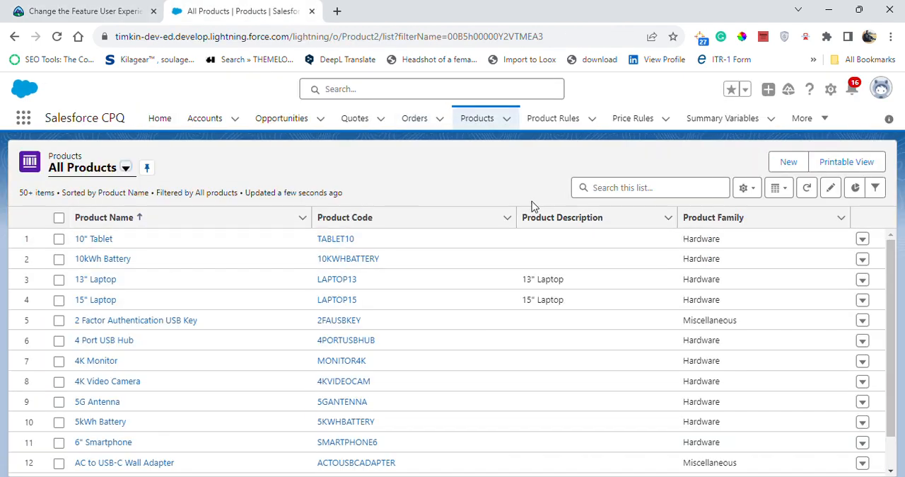
left_click(628, 187)
type("Desktop Computer")
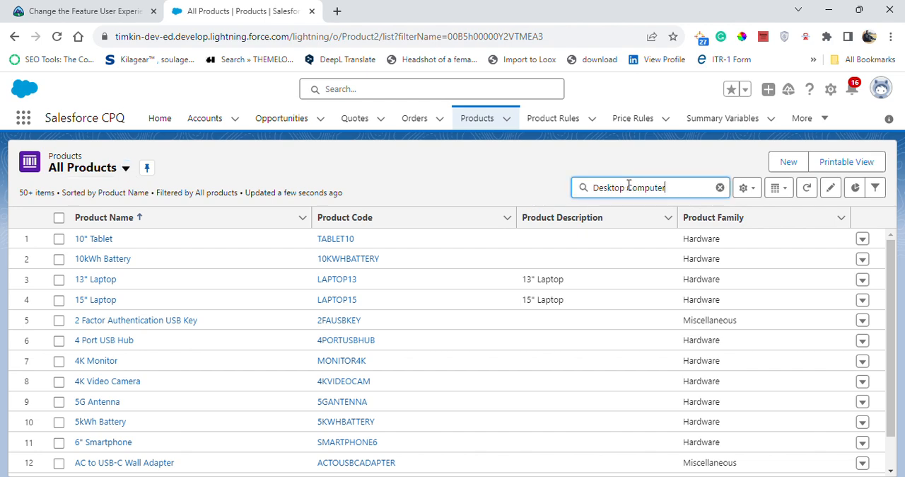
key("Return")
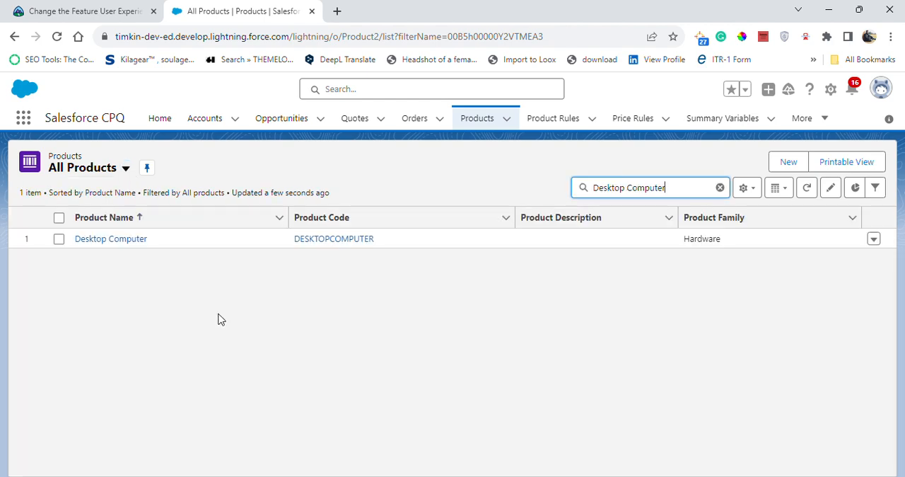
left_click(111, 241)
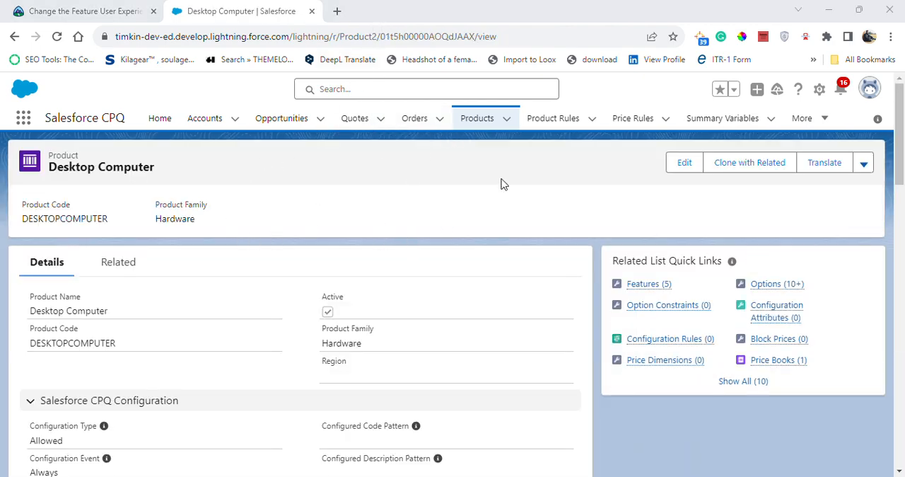
Step: Open the Desktop Computer product's list of features and check the challenge for the features to update
left_click(636, 288)
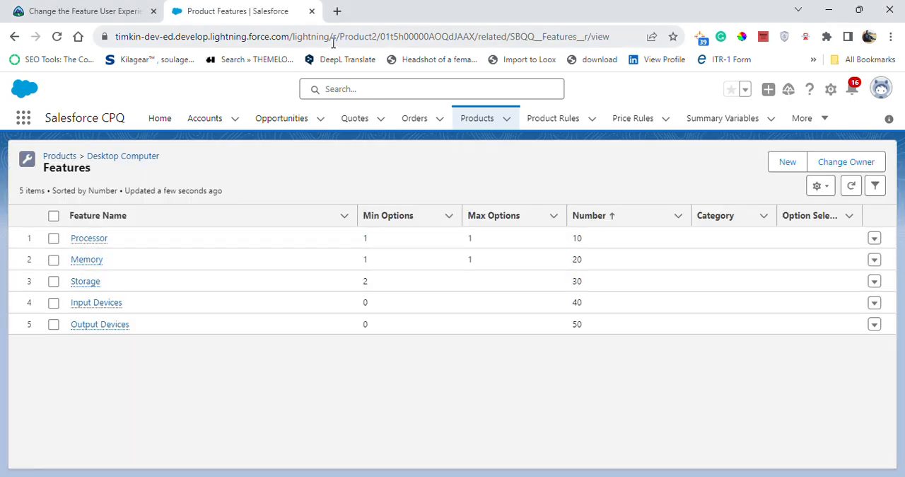
left_click(141, 7)
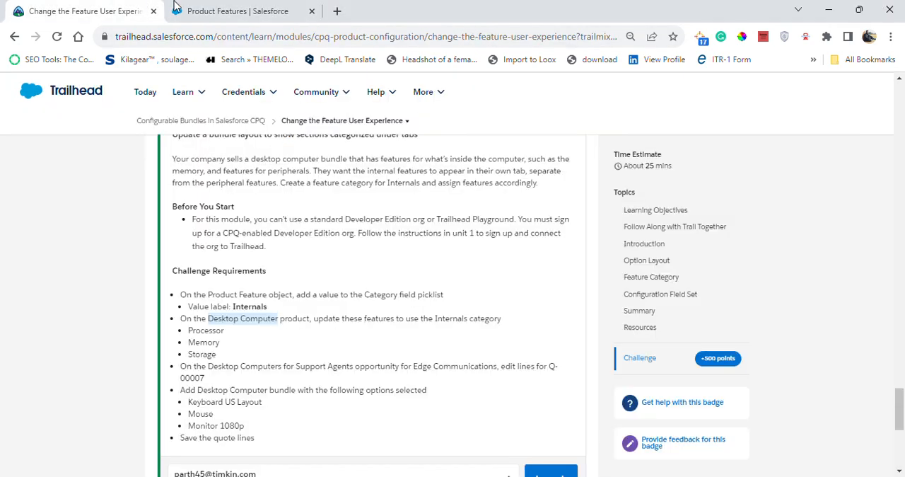
left_click(232, 8)
left_click(53, 238)
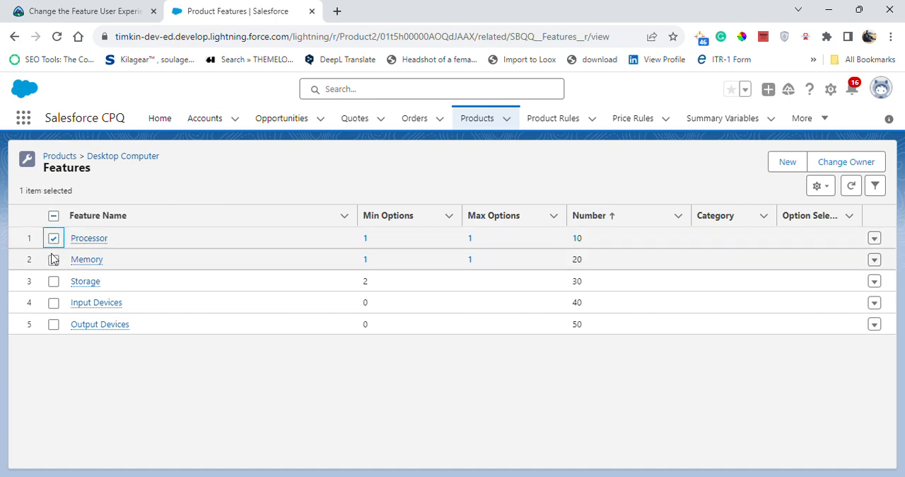
left_click(54, 261)
left_click(54, 281)
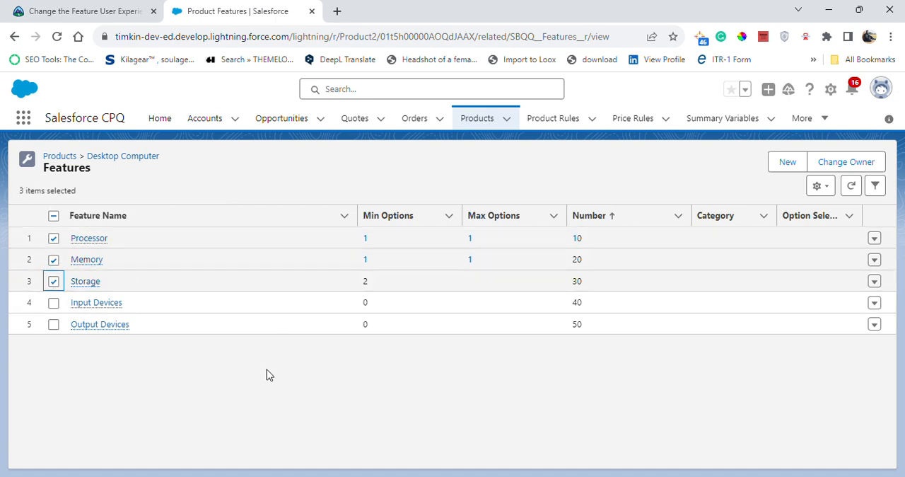
left_click(54, 219)
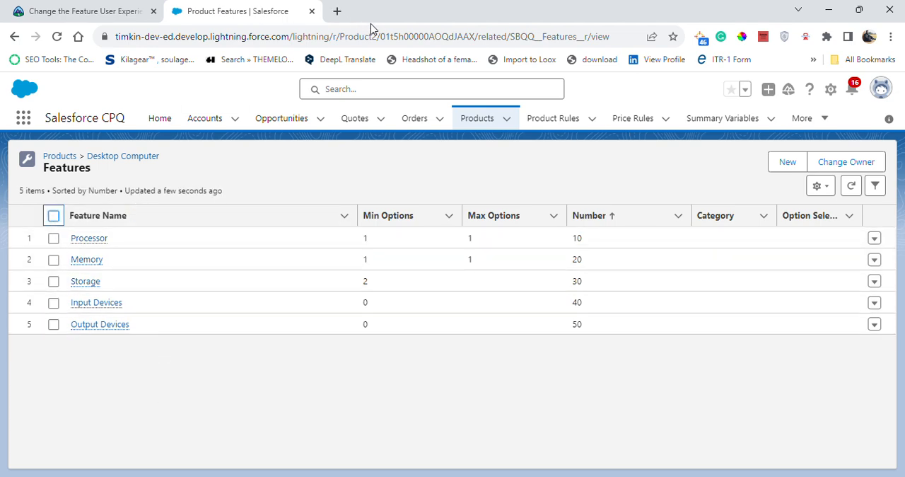
Step: Set the category of the Processor feature to Internals and save it
left_click(875, 241)
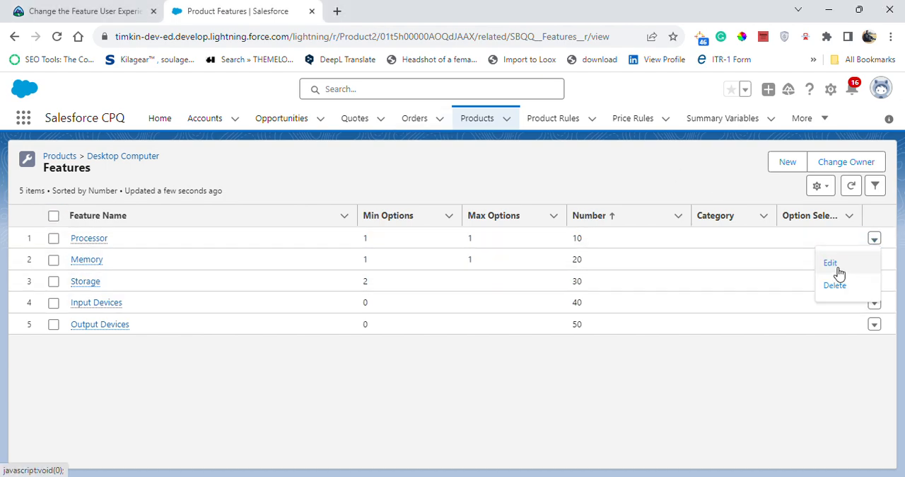
left_click(831, 263)
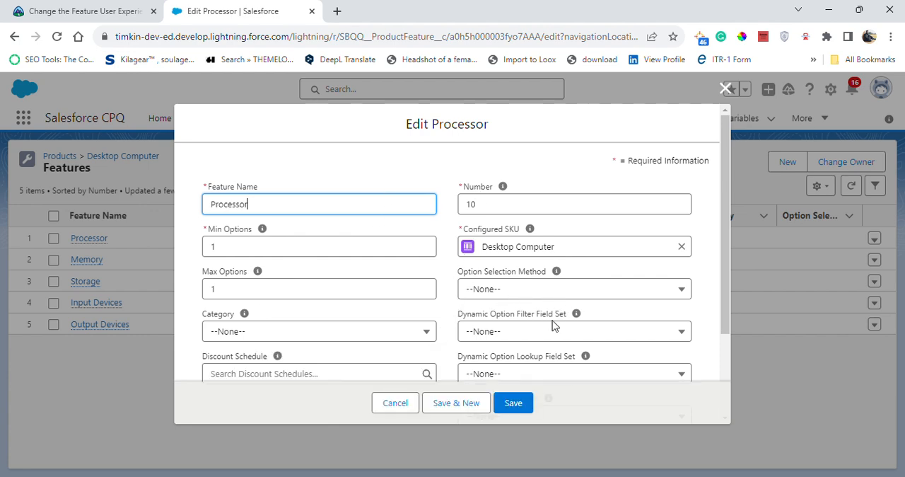
left_click(382, 333)
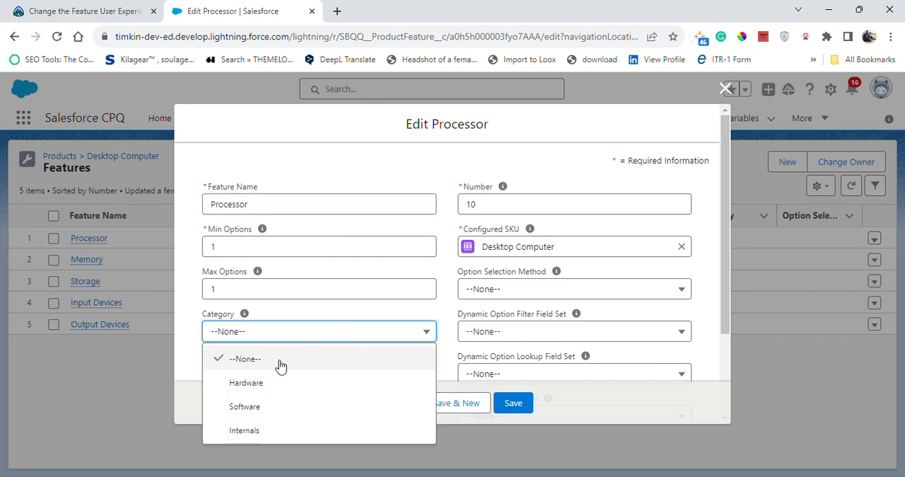
left_click(244, 430)
left_click(512, 402)
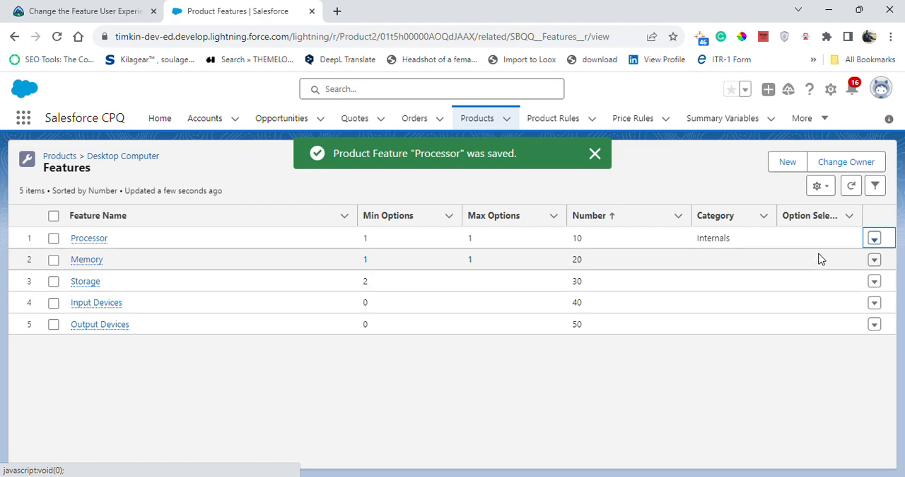
Step: Set the category of the Memory feature to Internals and save it
left_click(875, 259)
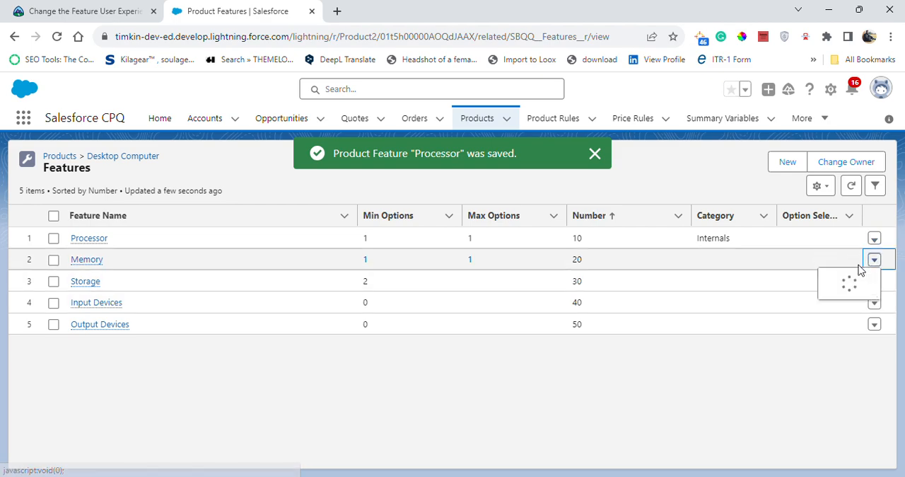
left_click(826, 285)
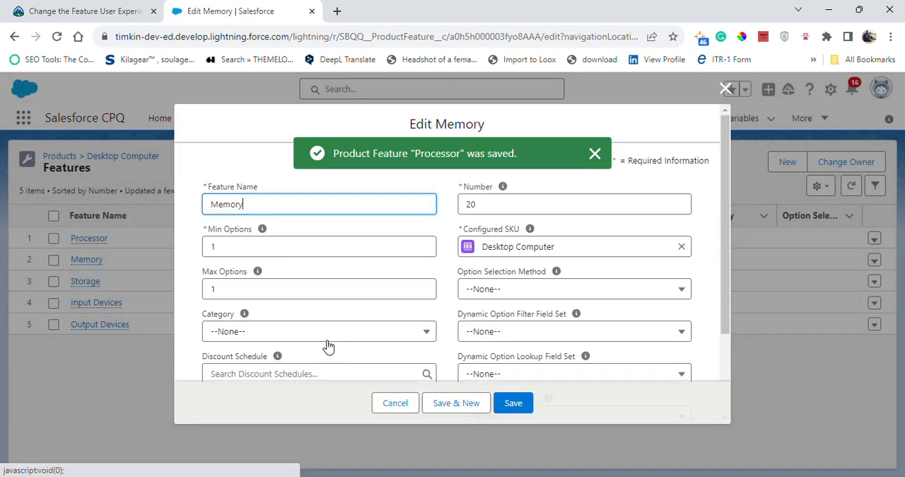
scroll(370, 316, "down", 1)
left_click(335, 264)
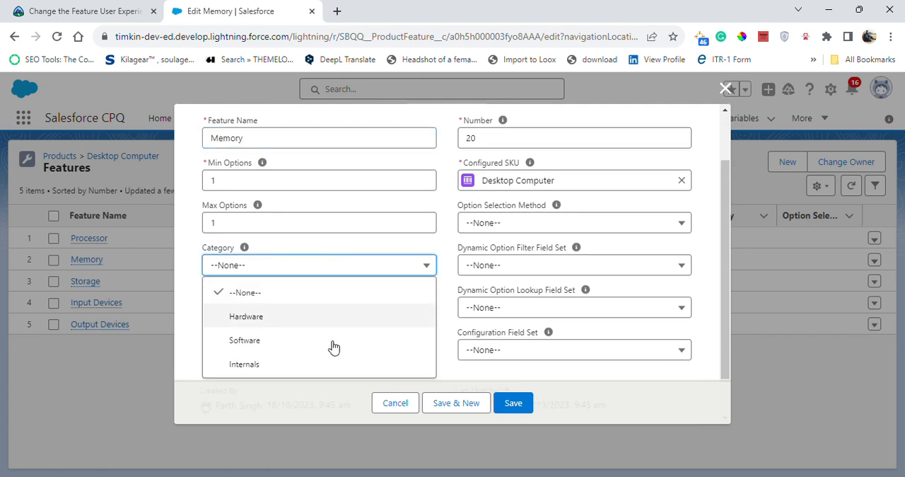
left_click(301, 365)
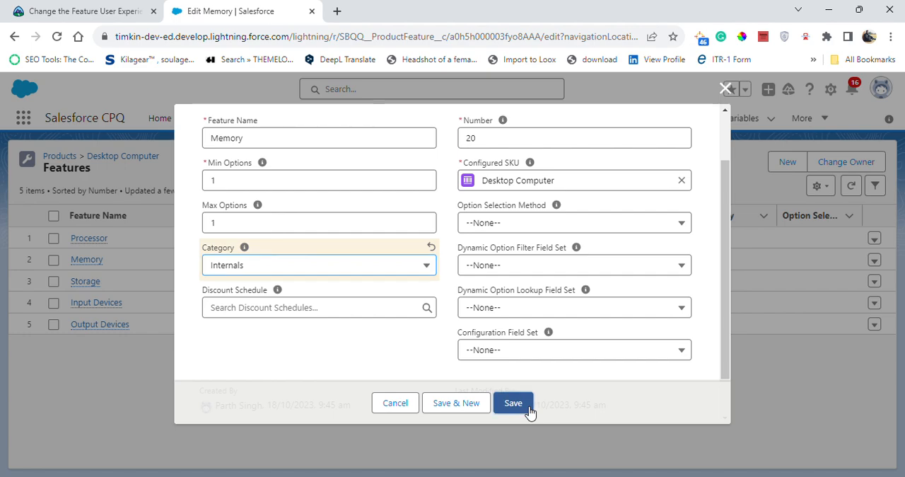
left_click(526, 407)
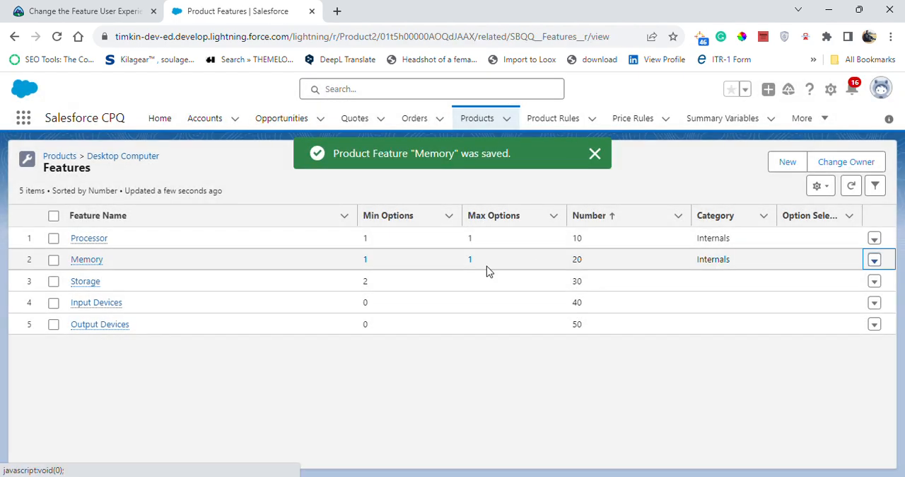
Step: Set the category of the Storage feature to Internals and save it
left_click(875, 283)
left_click(843, 293)
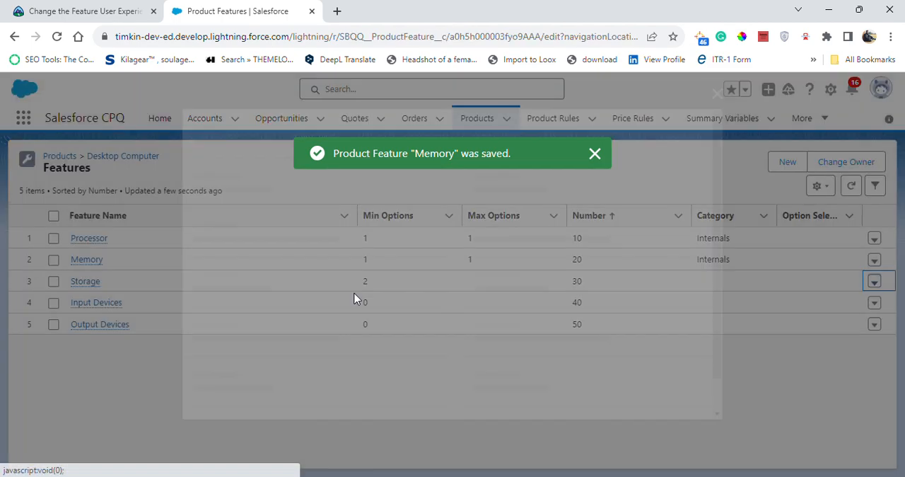
left_click(279, 338)
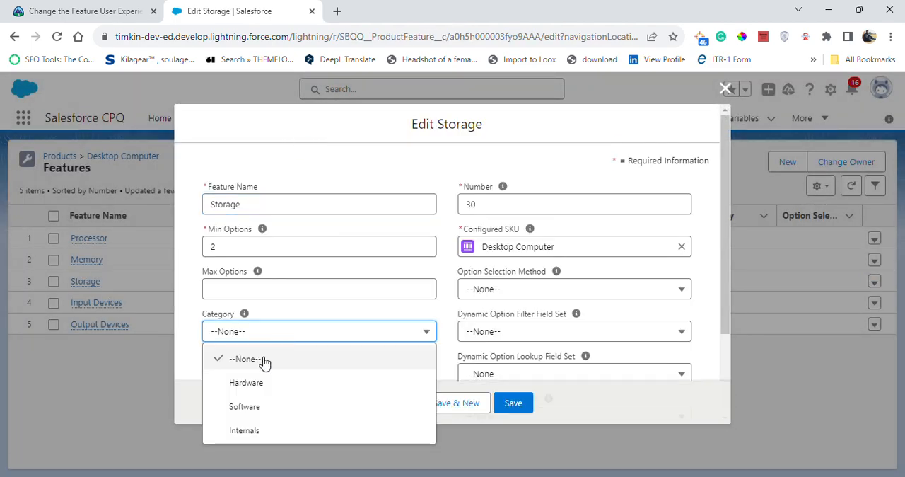
left_click(244, 431)
left_click(518, 403)
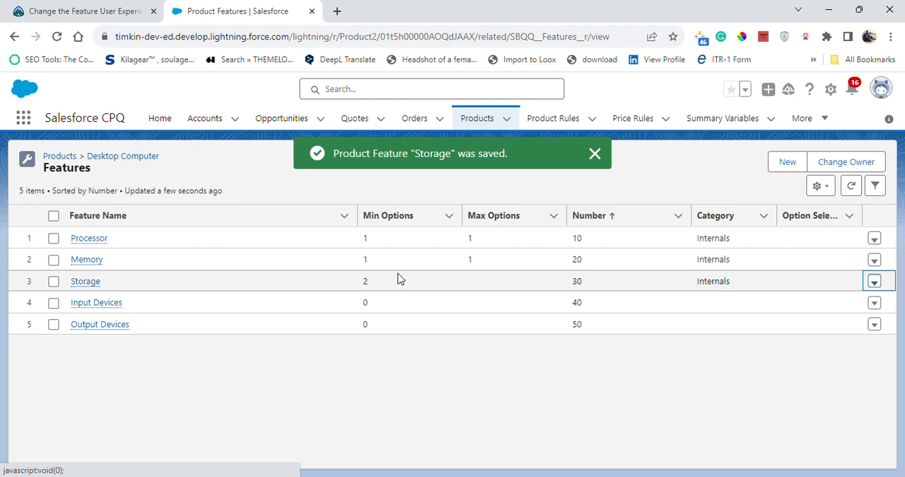
Step: Compare the Desktop Computer features and their categories with the challenge requirements on Trailhead
left_click(91, 8)
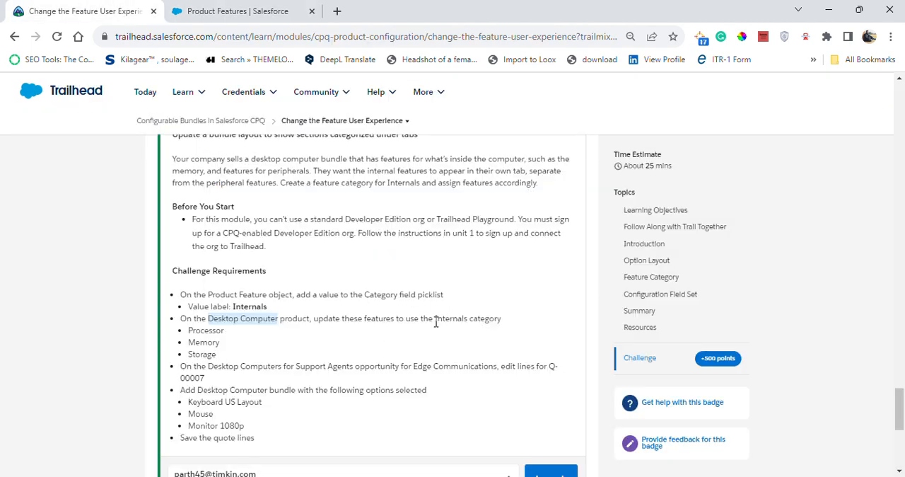
left_click_drag(436, 321, 461, 321)
left_click(269, 9)
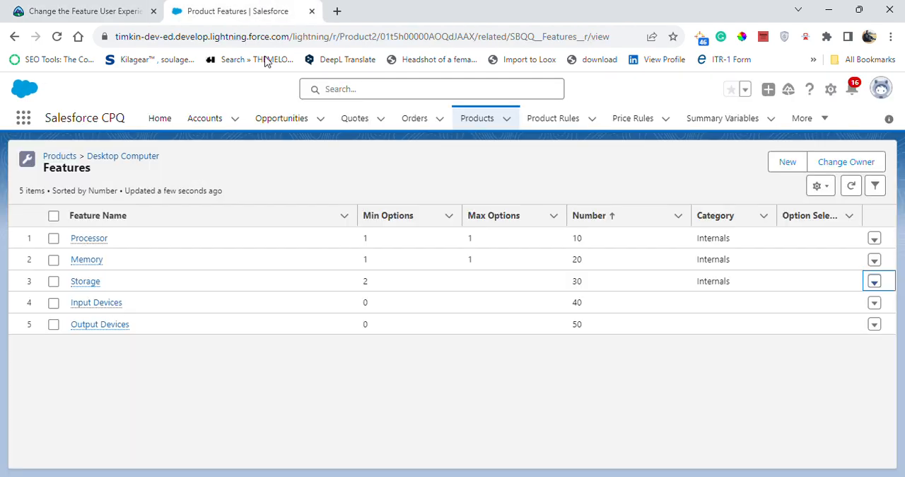
left_click(77, 8)
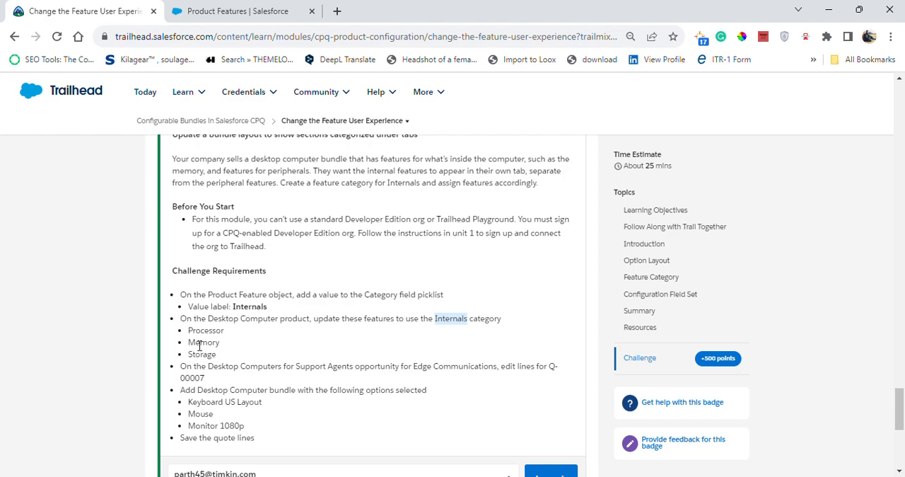
left_click(212, 11)
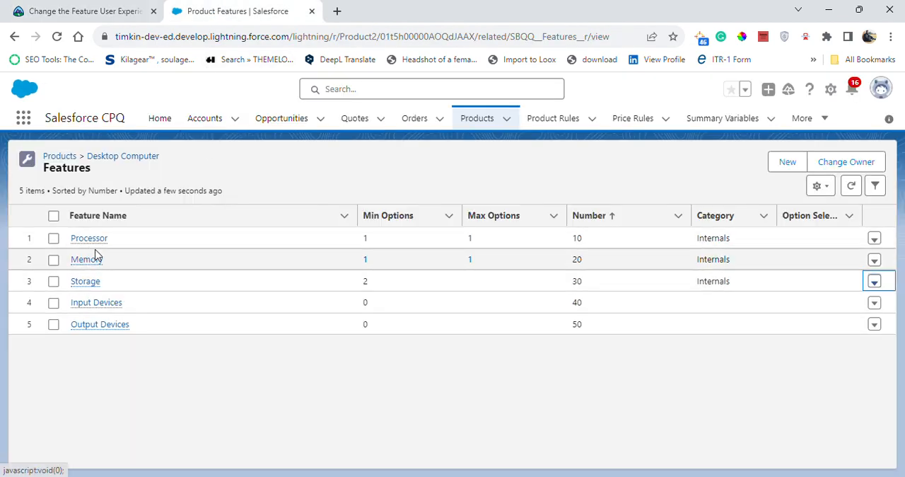
left_click(82, 7)
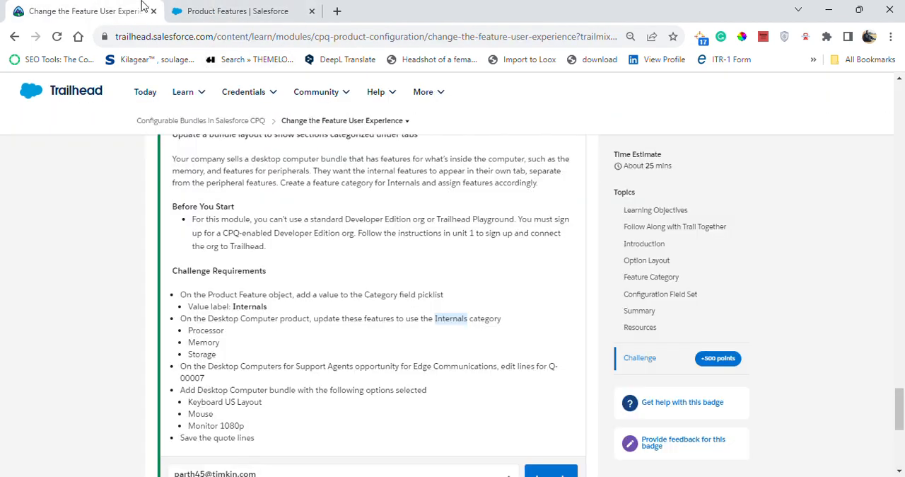
left_click(223, 10)
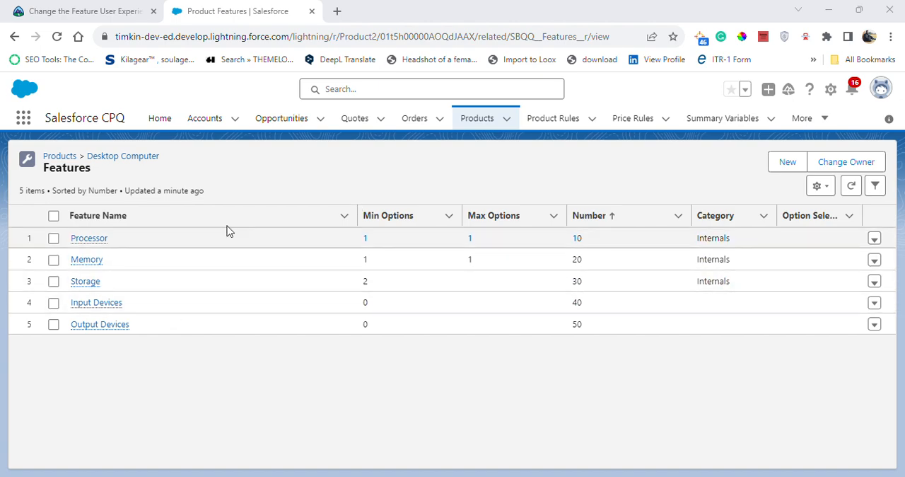
Step: Search the opportunities list for Desktop Computers for Support Agents, using the name from the challenge text
left_click(268, 124)
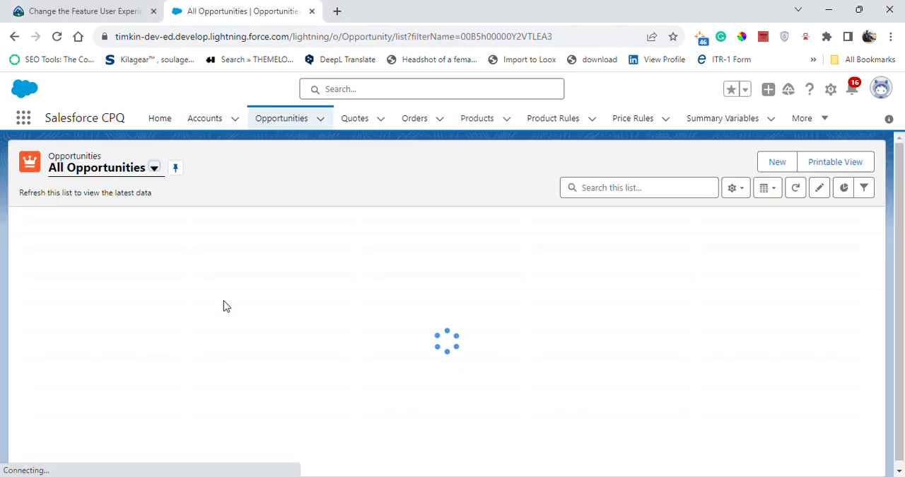
left_click(39, 10)
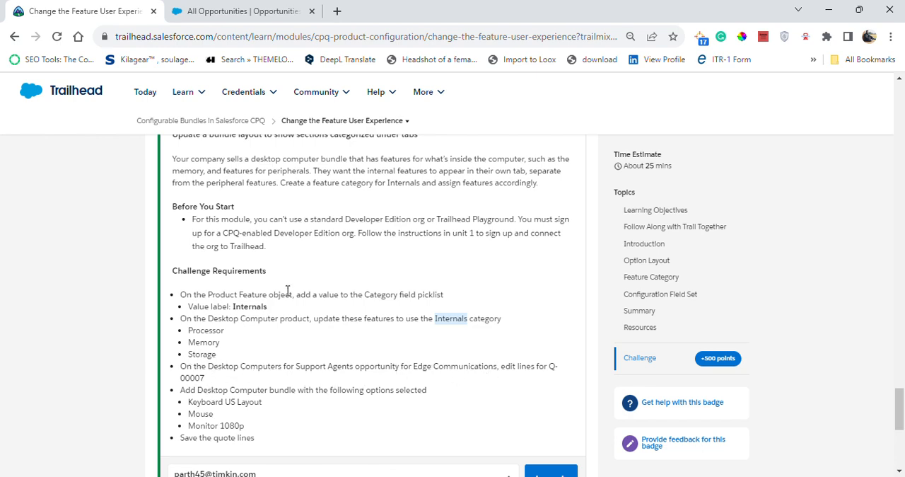
left_click(182, 8)
left_click(667, 182)
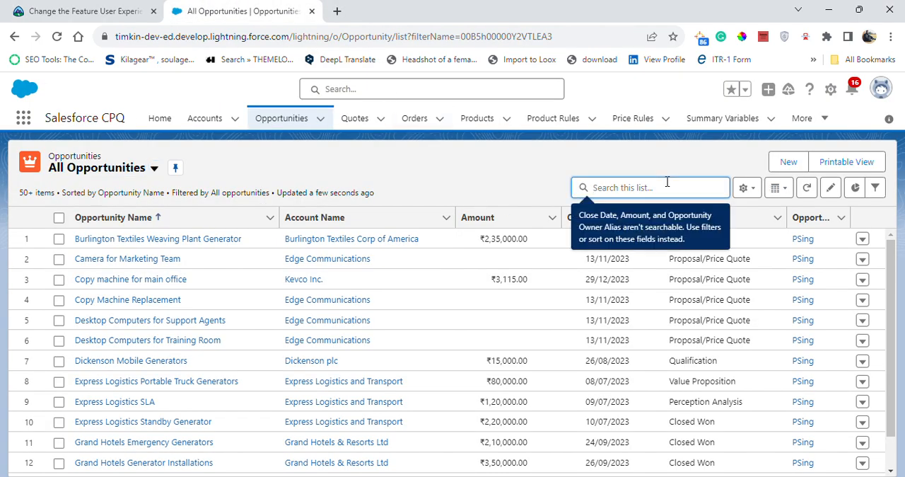
key("ctrl+v")
key("Return")
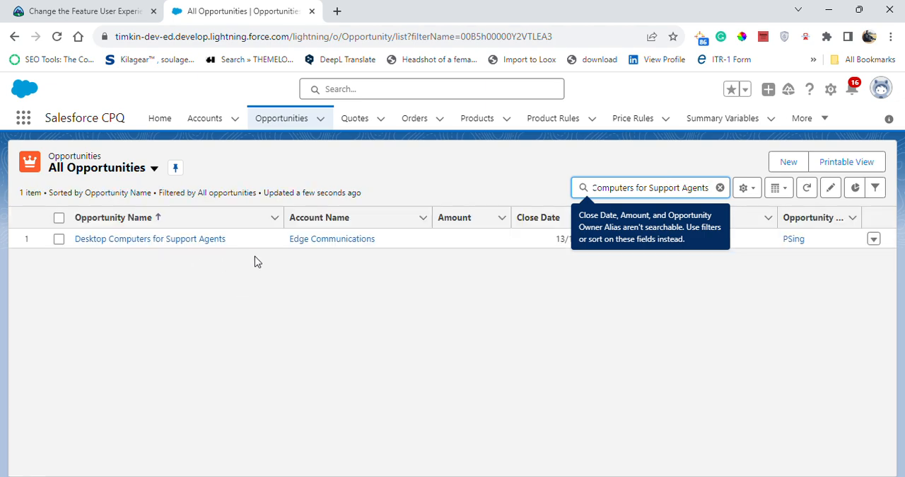
Step: Open the Desktop Computers for Support Agents opportunity and start editing the lines of its quote Q-00007
left_click(196, 242)
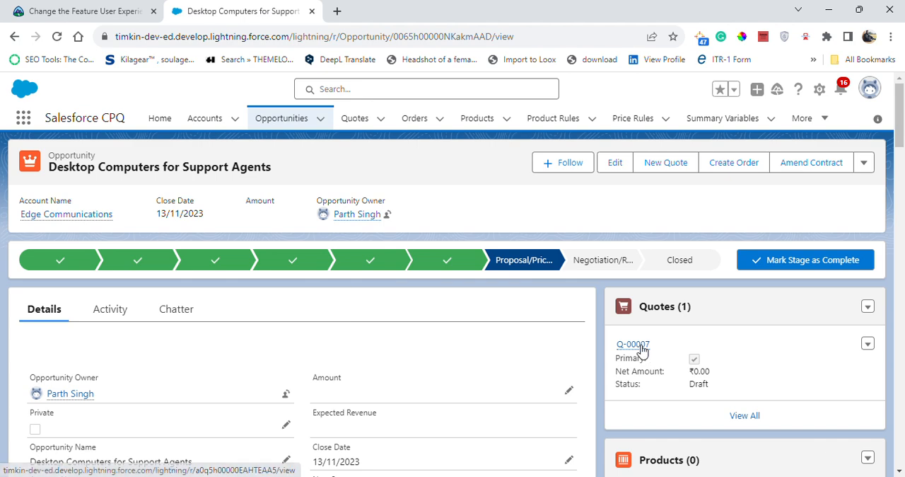
mouse_move(641, 347)
left_click(656, 308)
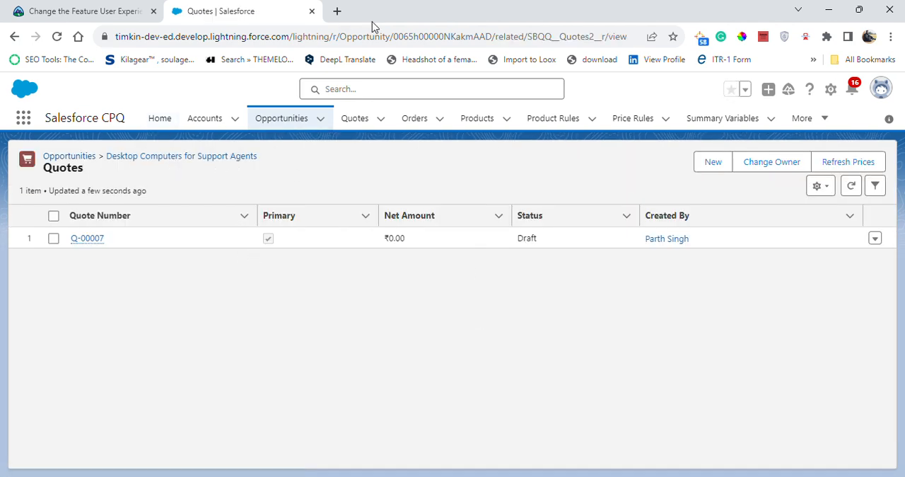
left_click(99, 241)
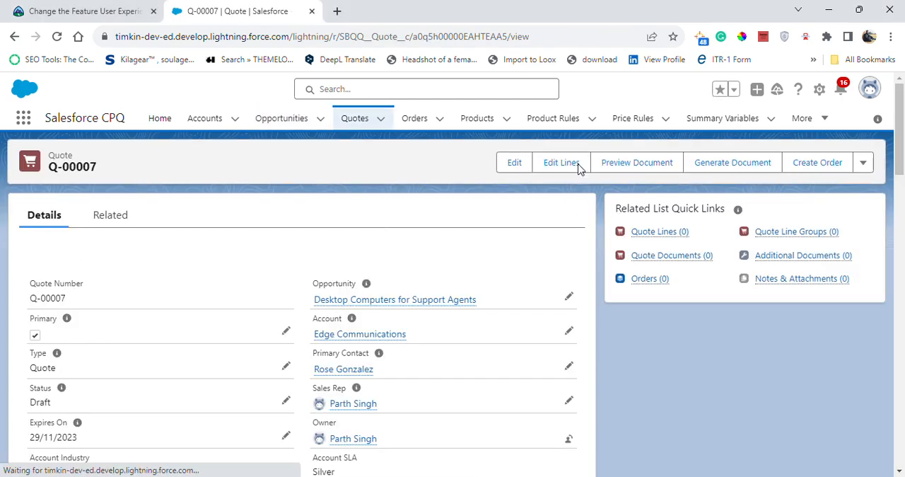
left_click(577, 165)
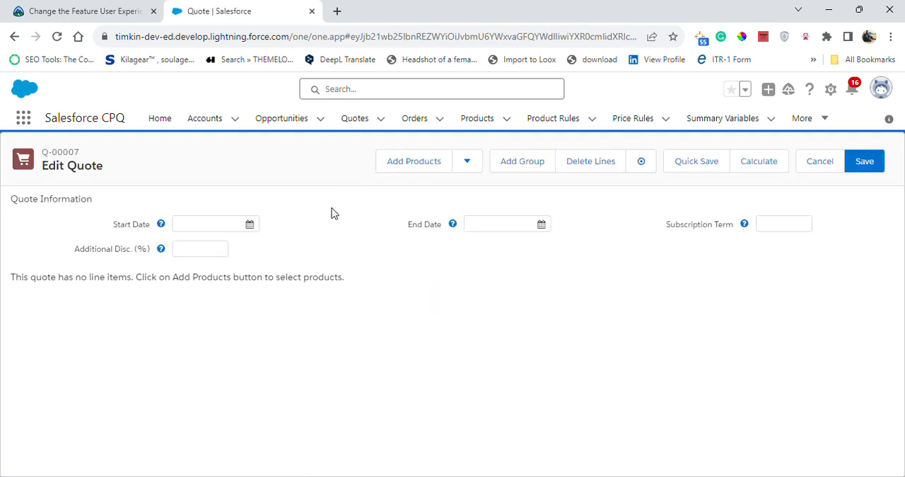
Step: Check the required bundle on Trailhead, search the quote's products for Desktop Computer and select it for configuration
left_click(414, 162)
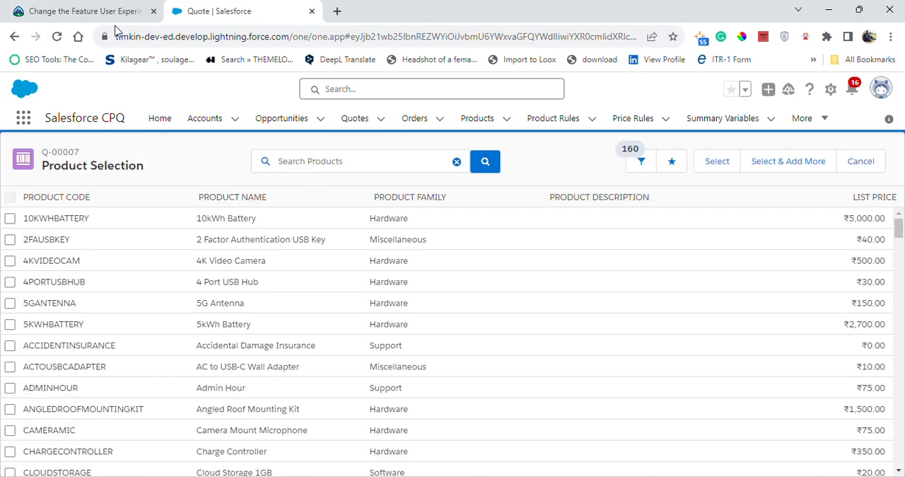
left_click(85, 10)
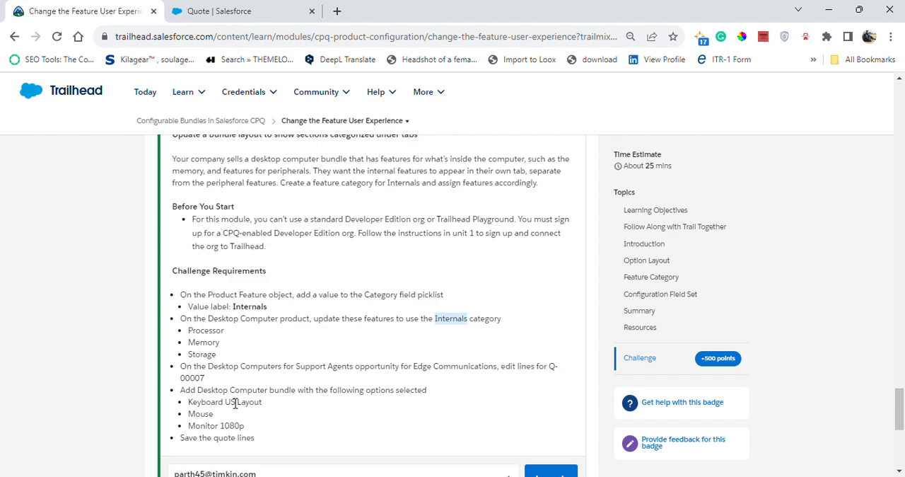
left_click(237, 7)
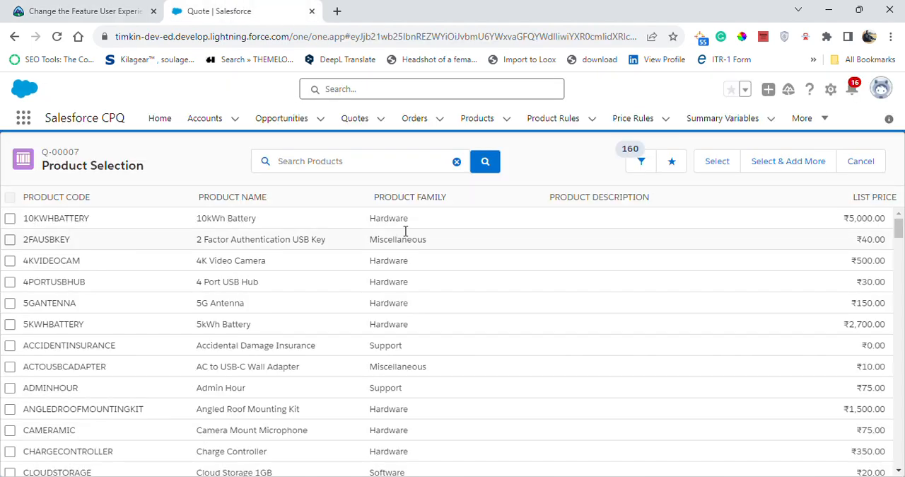
left_click(373, 160)
type("Desktop Computer")
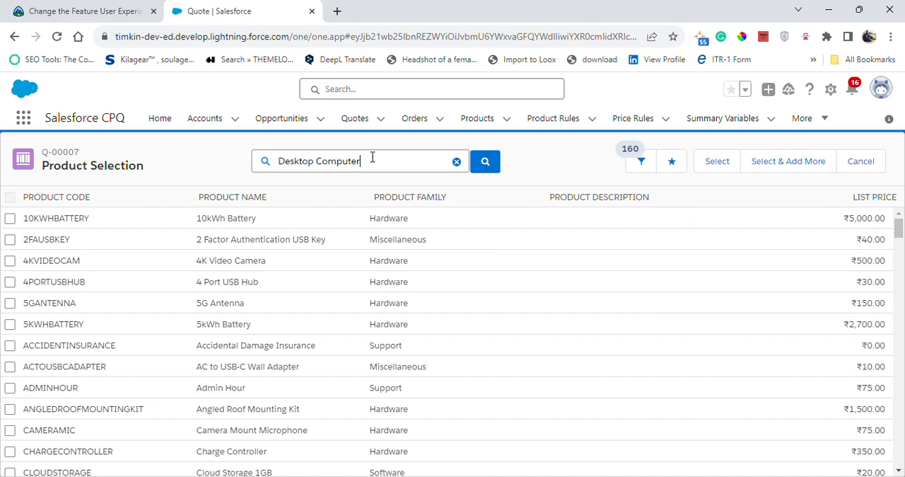
left_click(496, 163)
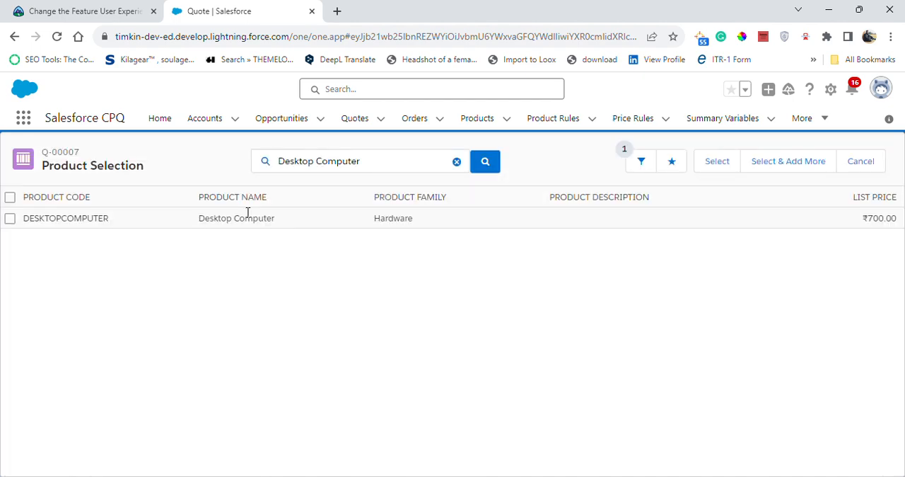
left_click(10, 218)
left_click(715, 164)
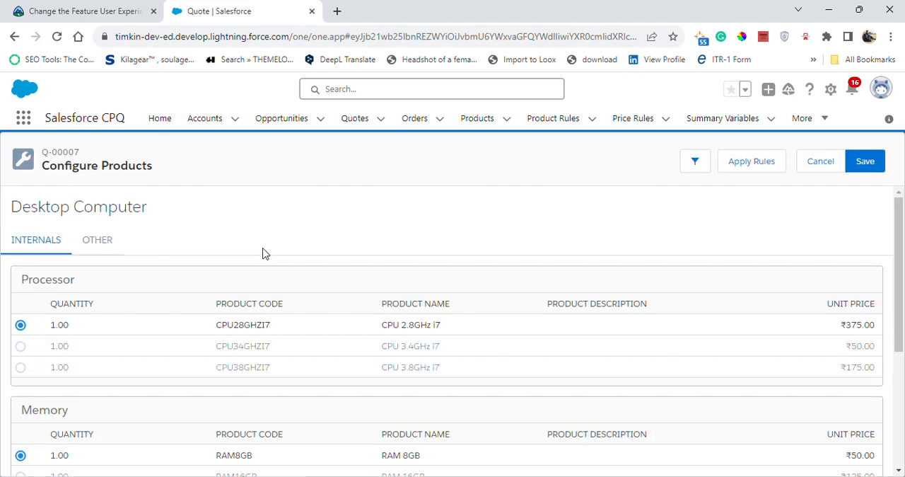
Step: Review the Desktop Computer bundle's Internals options and save the configuration with the preselected options
scroll(283, 233, "down", 2)
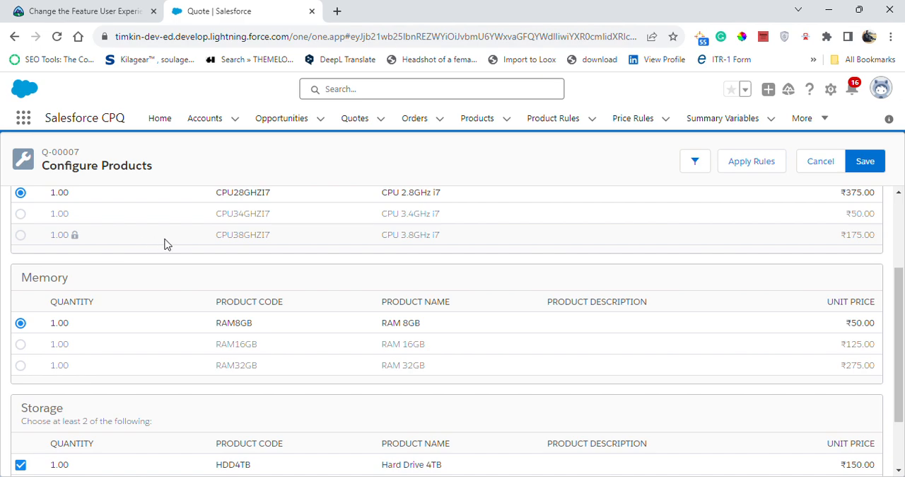
scroll(164, 244, "up", 1)
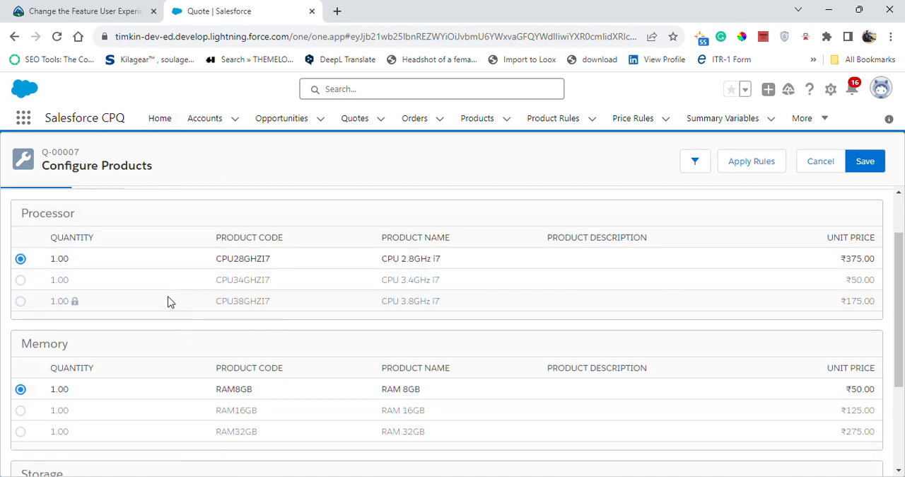
scroll(168, 302, "down", 2)
scroll(153, 364, "up", 3)
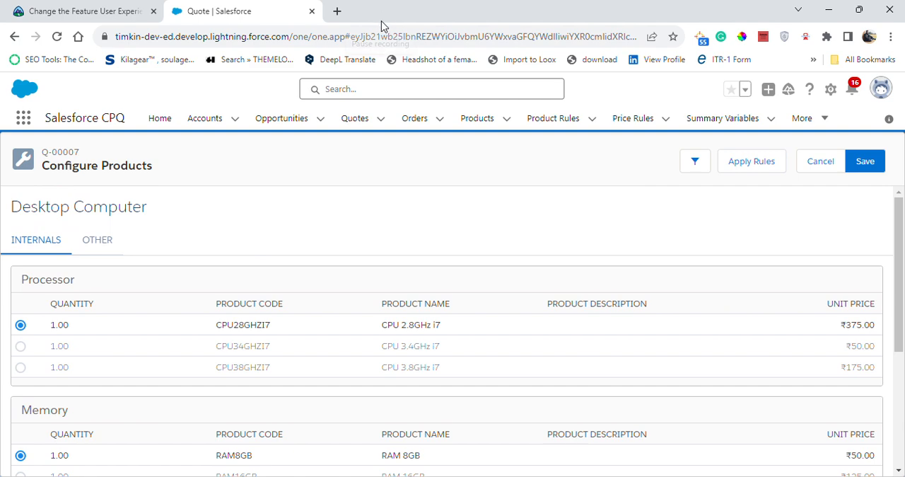
left_click(882, 164)
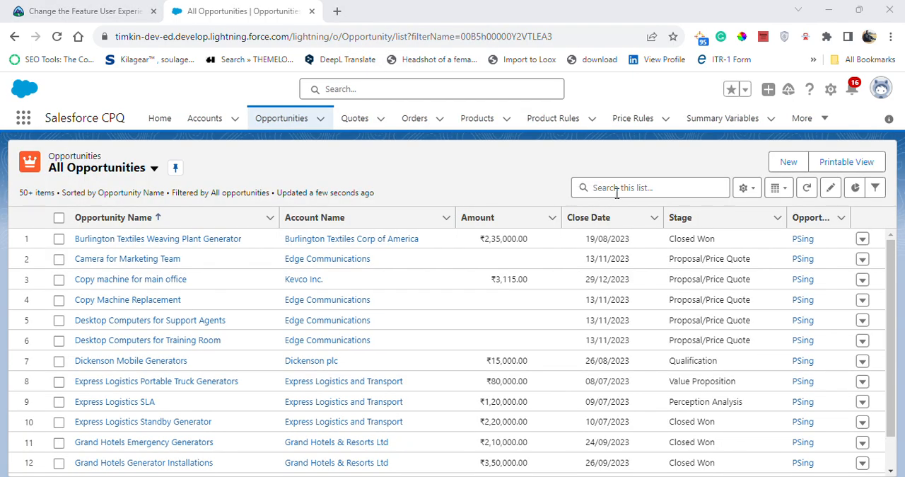
Step: Find the Desktop Computers for Support Agents opportunity in the list and open its quote Q-00007 for line editing
left_click(617, 193)
type("Desktop Computers for Support Agents")
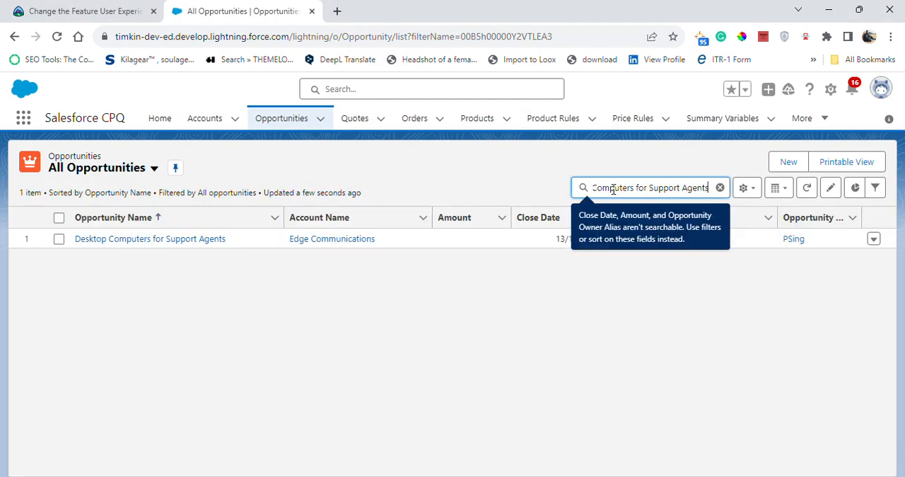
left_click(164, 239)
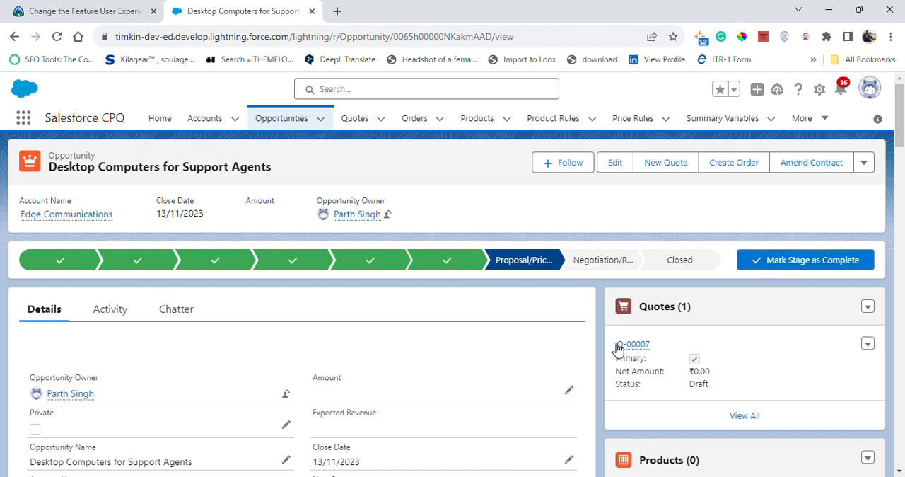
left_click(634, 345)
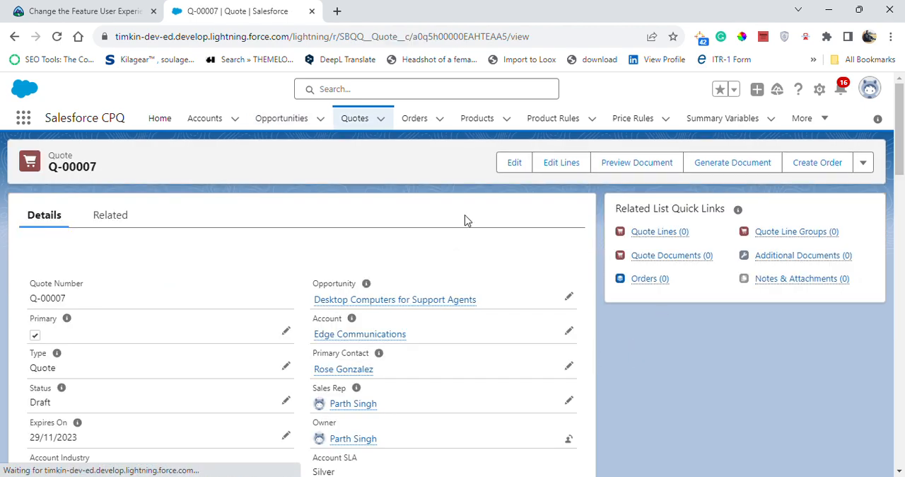
left_click(567, 158)
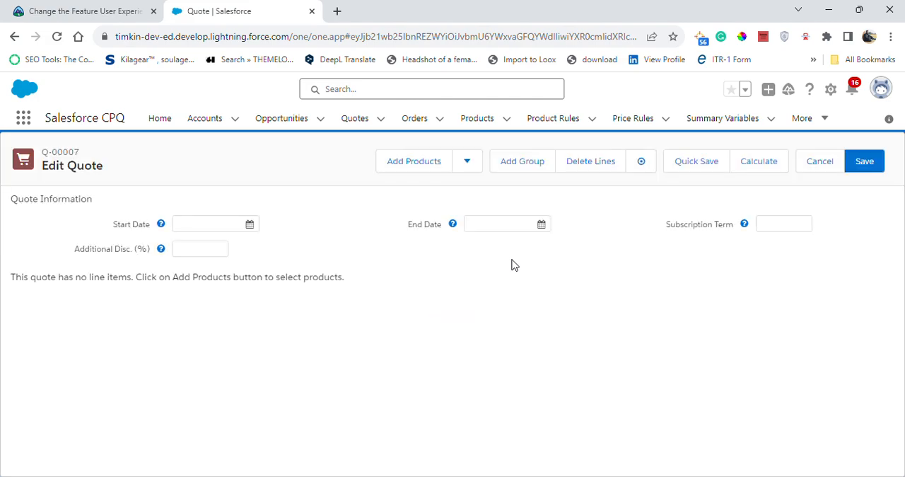
Step: Search the products for Desktop Computer, using the name copied from the Trailhead challenge text, and select it for the quote
left_click(397, 170)
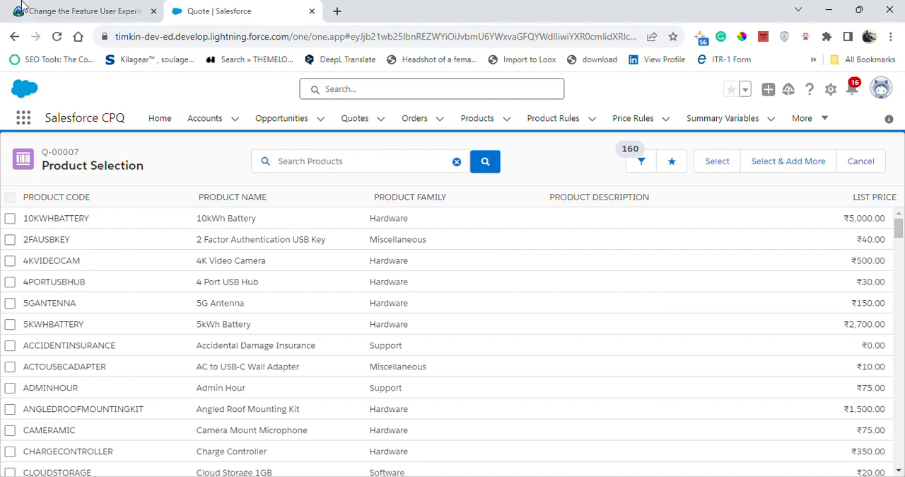
left_click(48, 12)
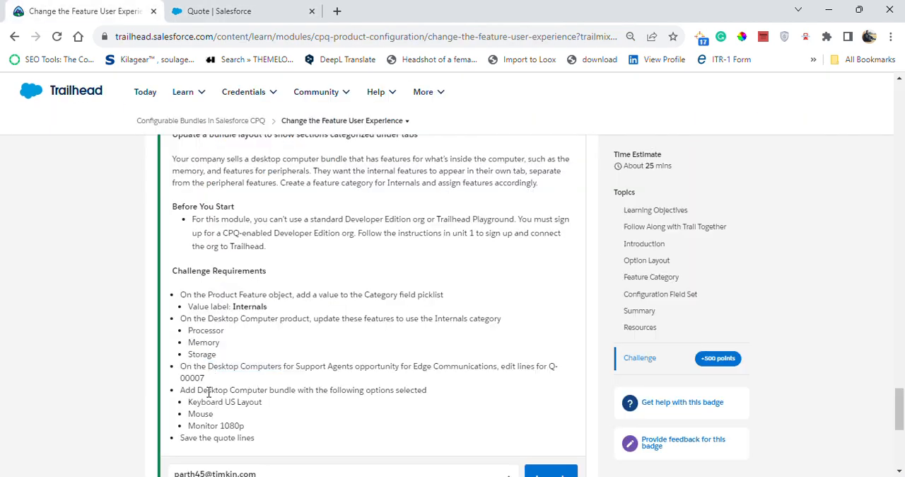
left_click_drag(198, 389, 263, 388)
left_click(269, 393)
left_click_drag(199, 389, 266, 395)
key("ctrl+c")
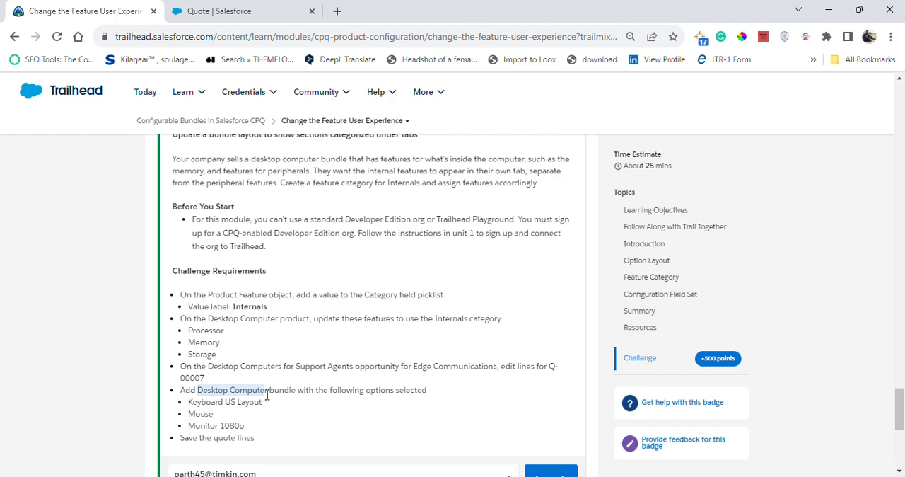
left_click(229, 11)
left_click(331, 162)
key("ctrl+v")
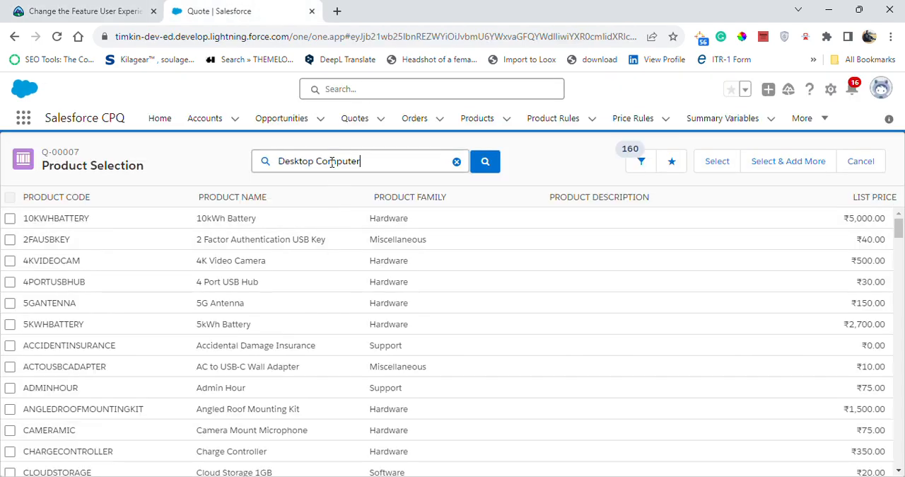
left_click(485, 168)
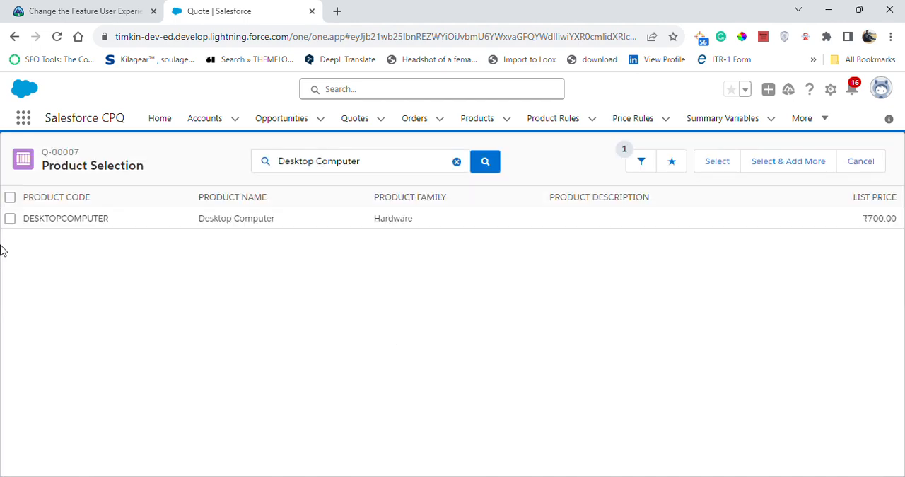
left_click(10, 219)
left_click(721, 167)
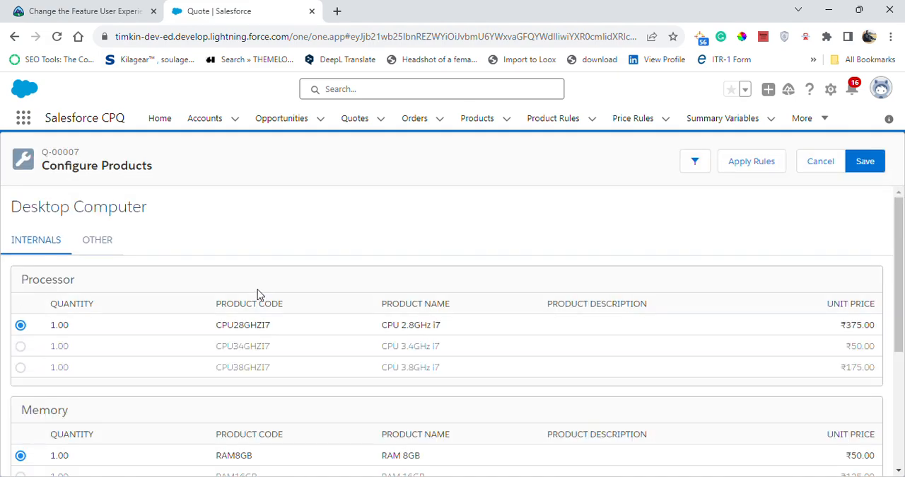
Step: Add the Monitor 1080p output device to the Desktop Computer bundle, and save the configuration and the quote lines
scroll(139, 372, "down", 3)
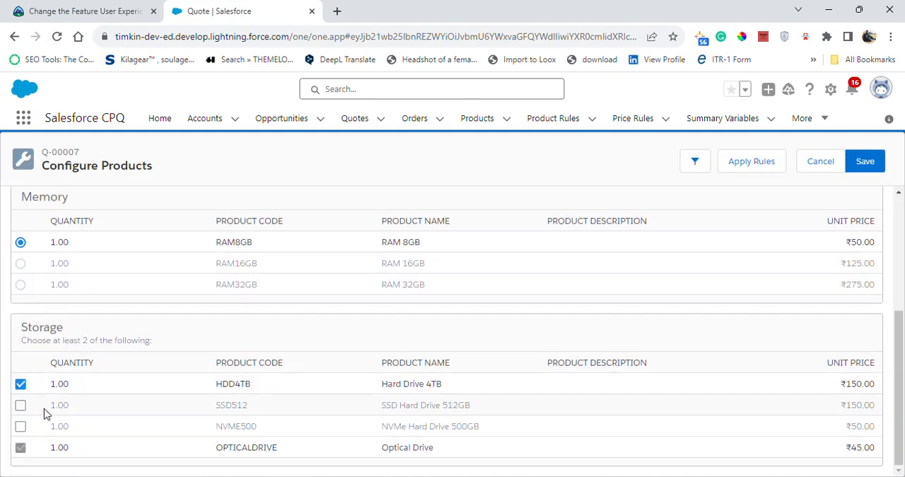
scroll(45, 382, "up", 5)
left_click(85, 244)
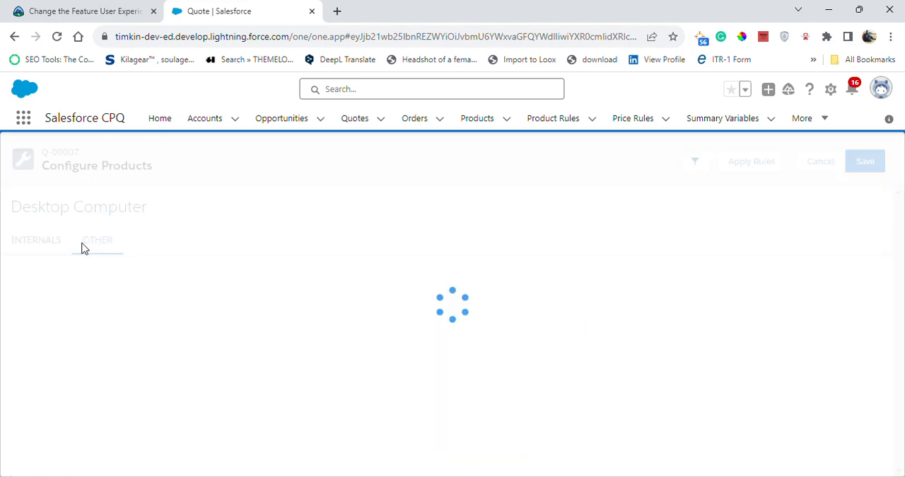
scroll(106, 361, "down", 1)
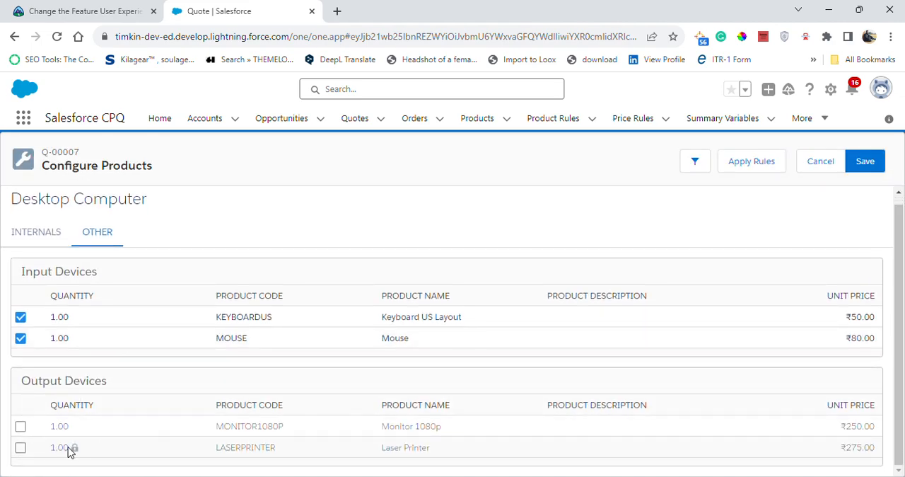
left_click(21, 427)
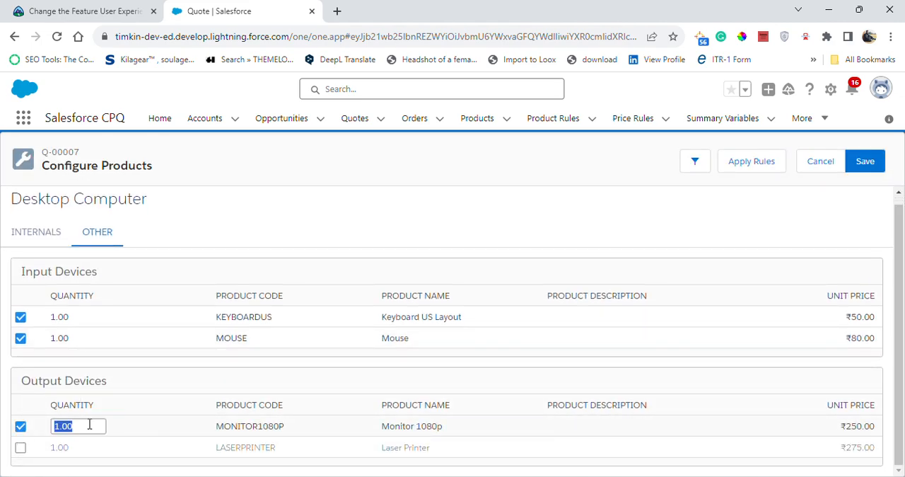
left_click(181, 382)
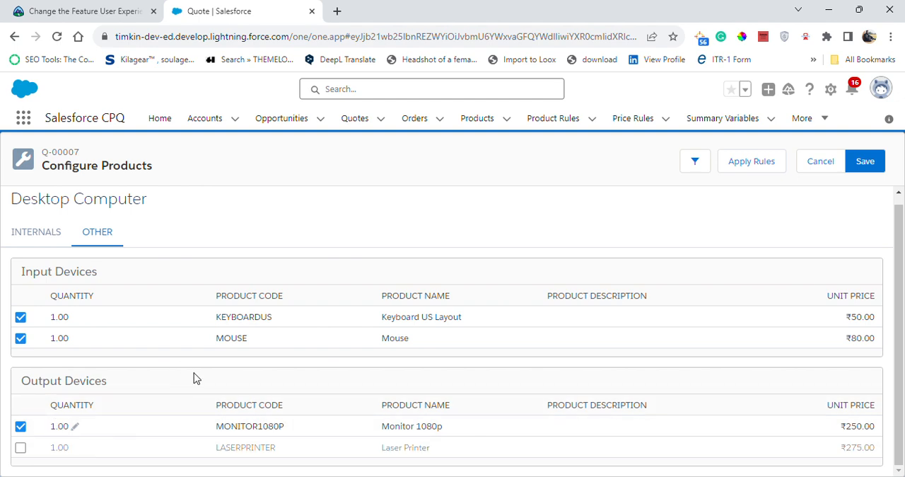
left_click(867, 170)
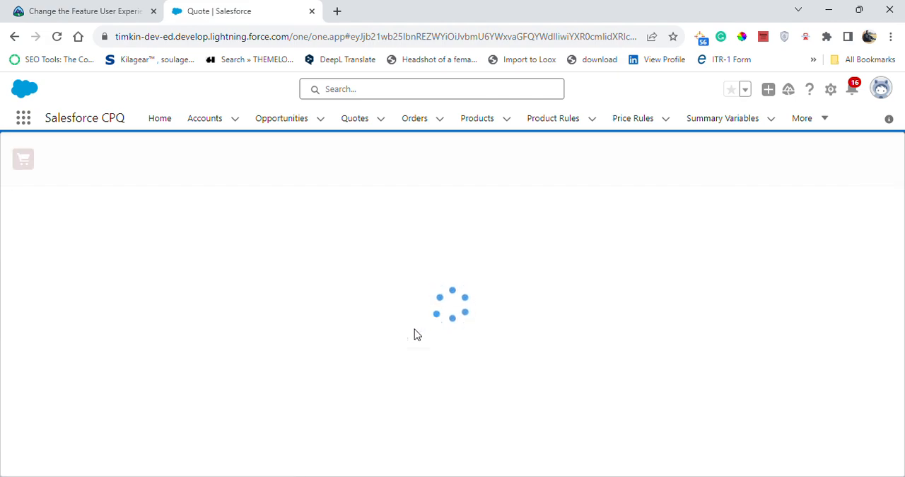
scroll(400, 407, "down", 1)
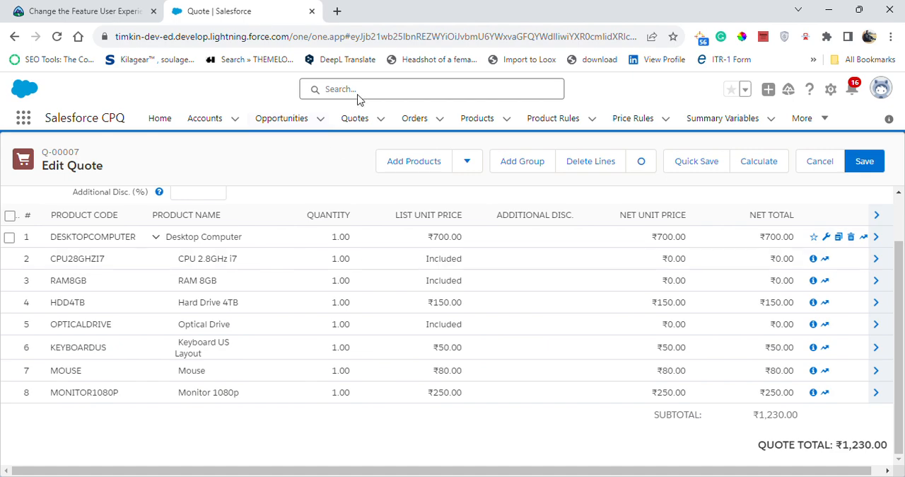
left_click(864, 161)
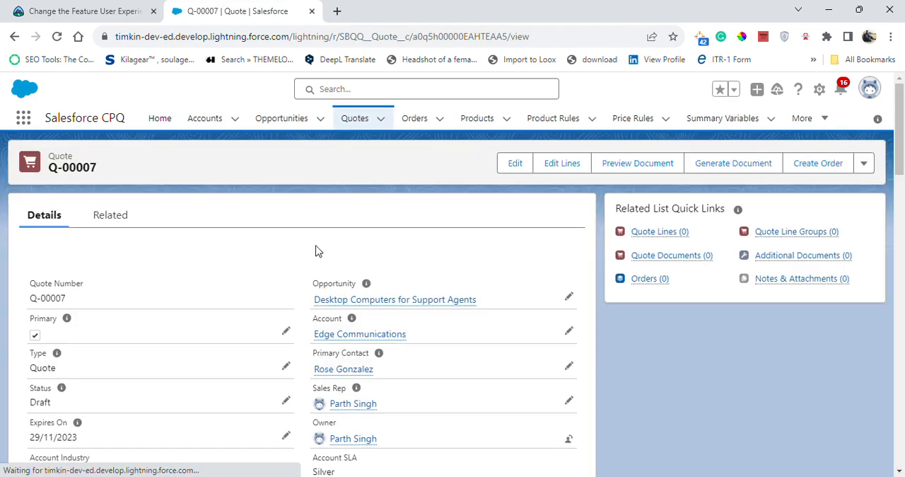
Step: Return to the Trailhead challenge page and submit the challenge for checking to earn 500 points
left_click(38, 5)
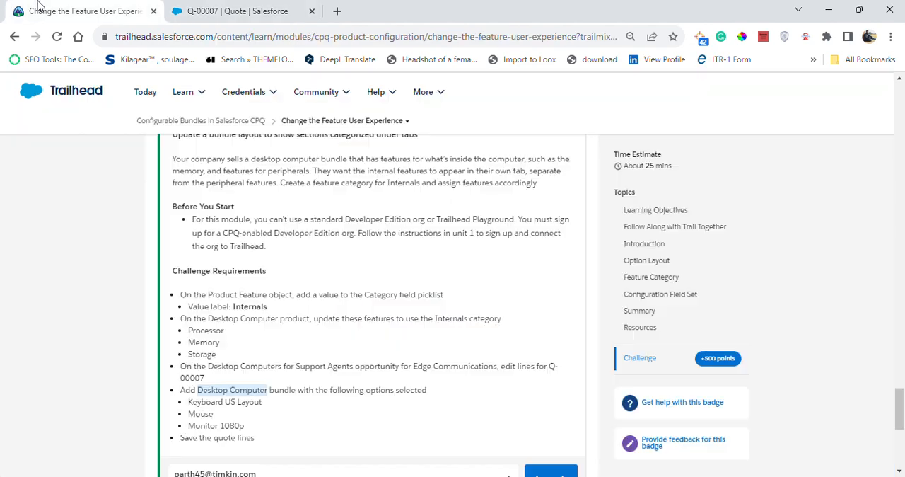
scroll(304, 396, "down", 2)
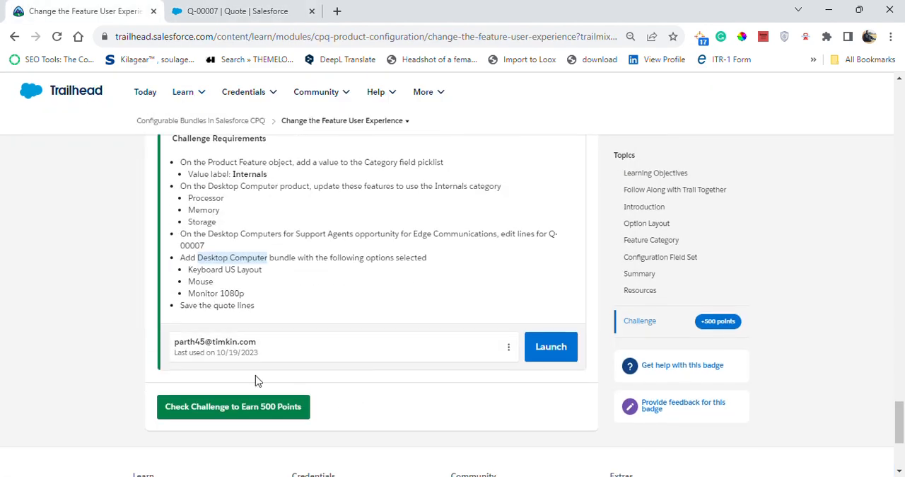
left_click(237, 408)
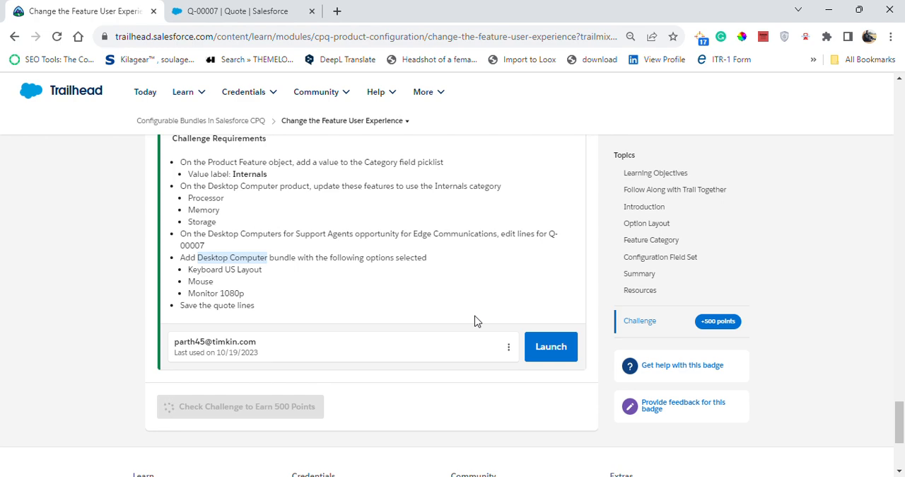
left_click(441, 260)
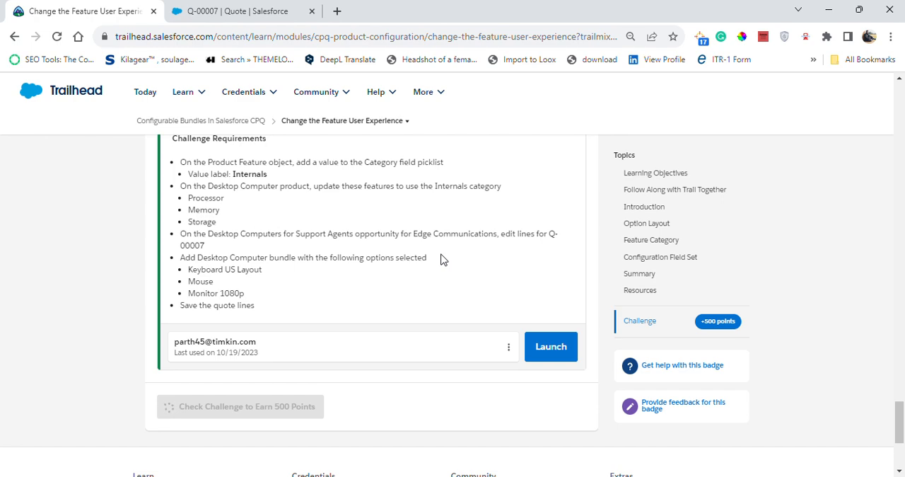